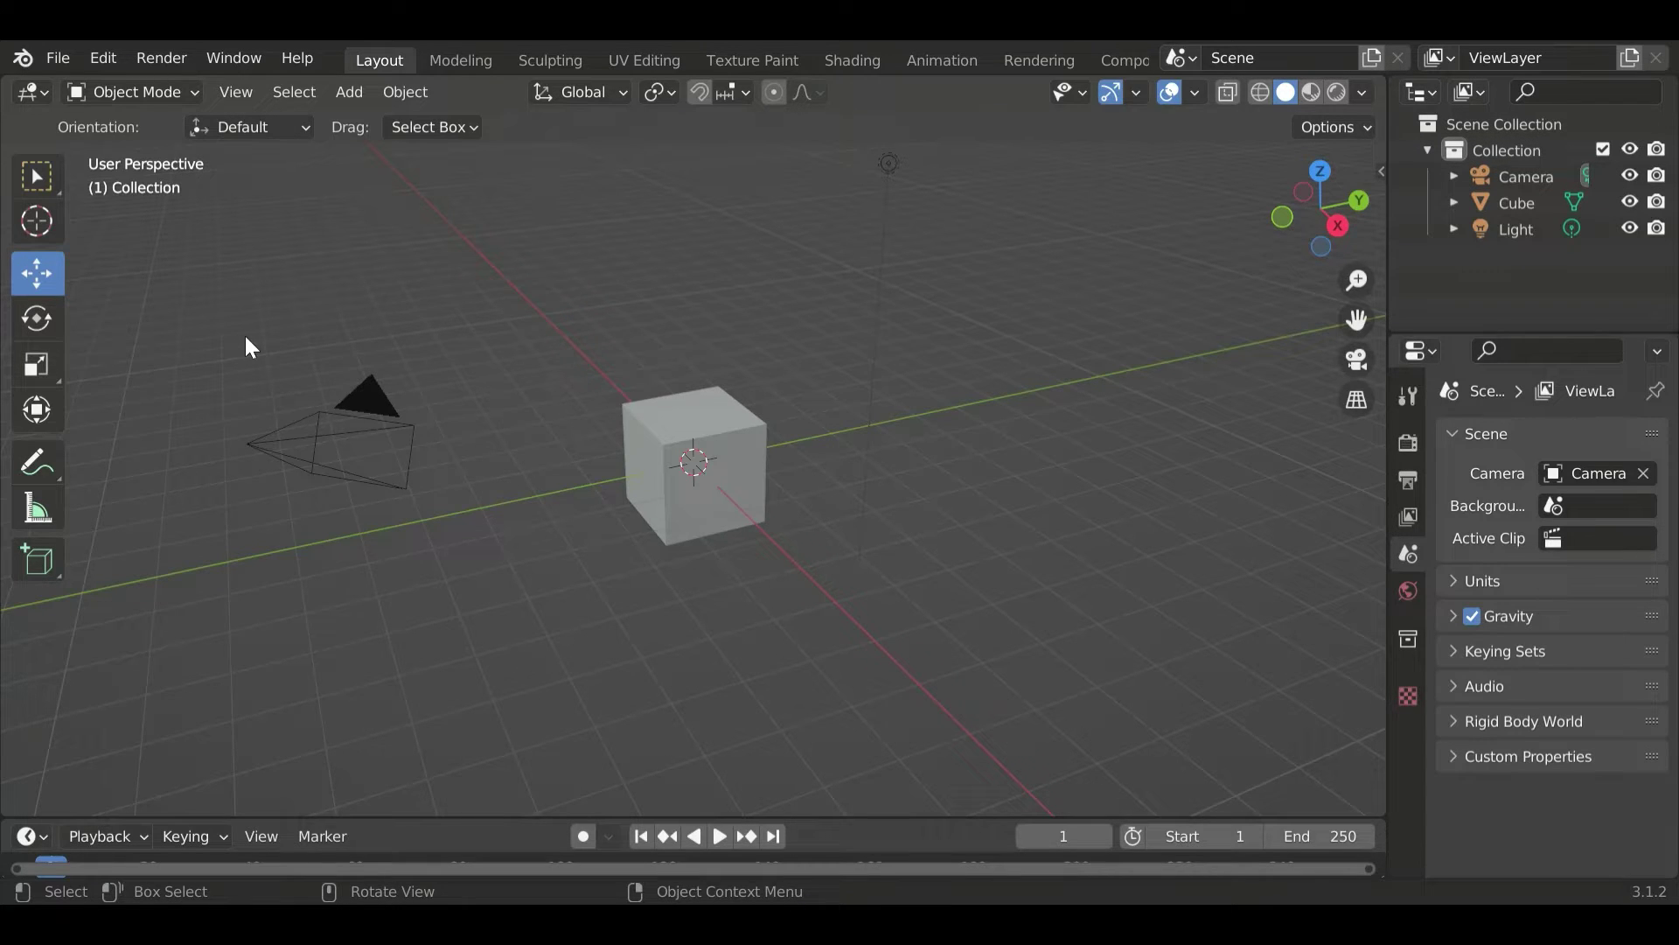
Select the default cube with box selection, switch to Select Lasso and draw a lasso beside the cube.
left_click(24, 192)
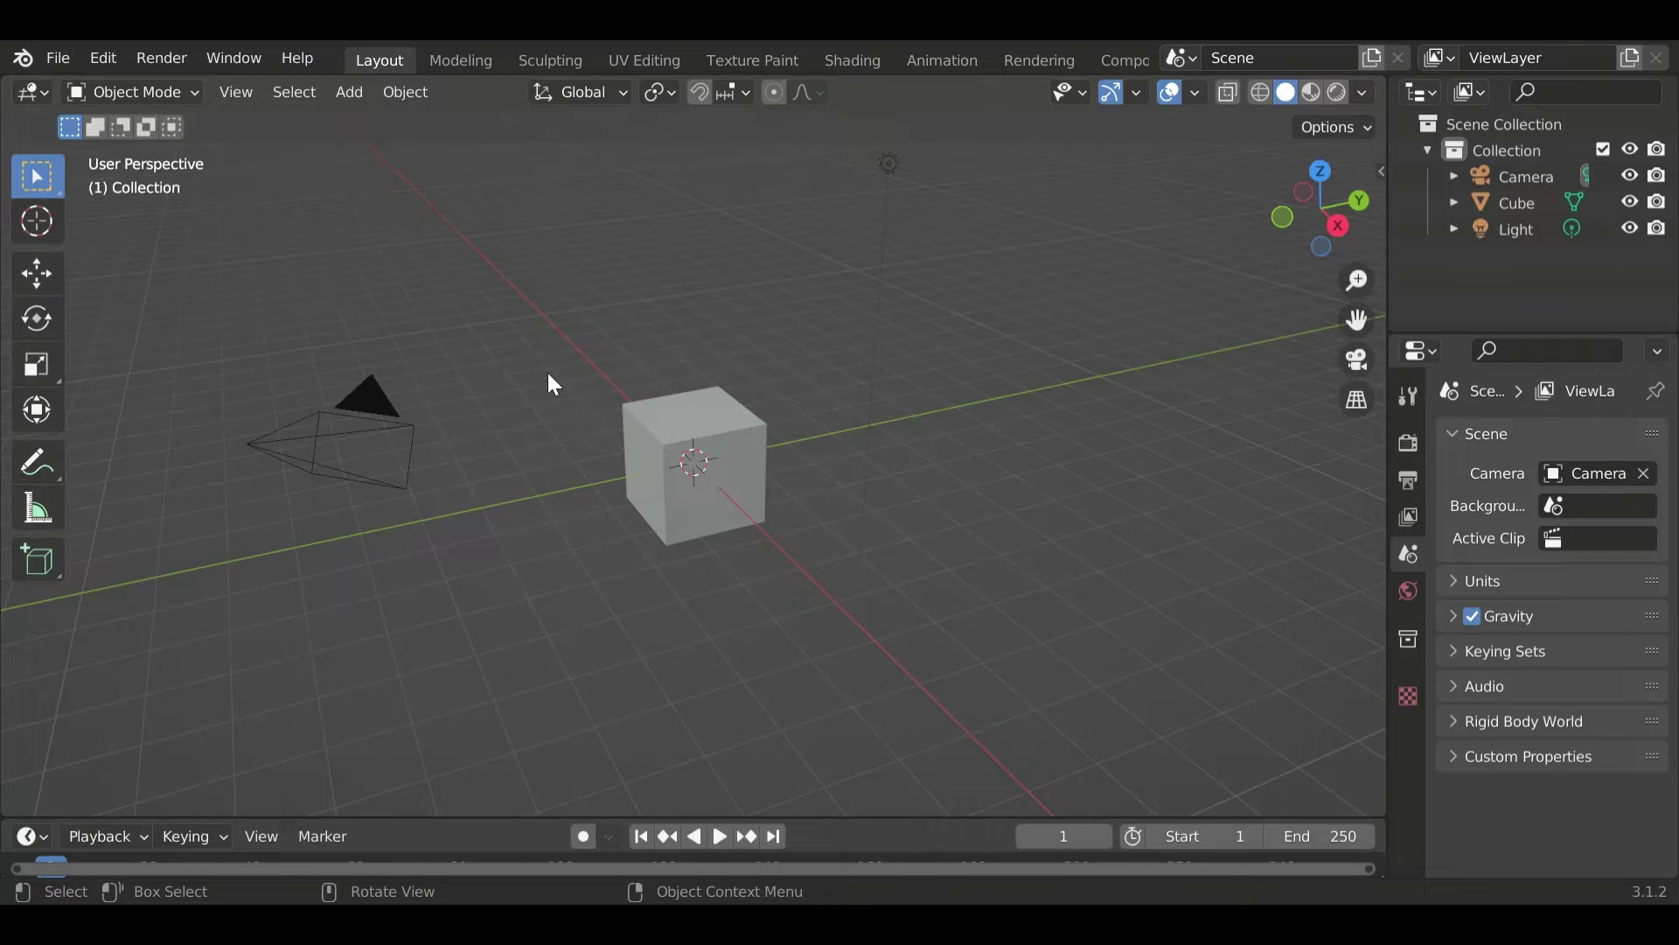
left_click_drag(547, 370, 671, 466)
left_click(48, 177)
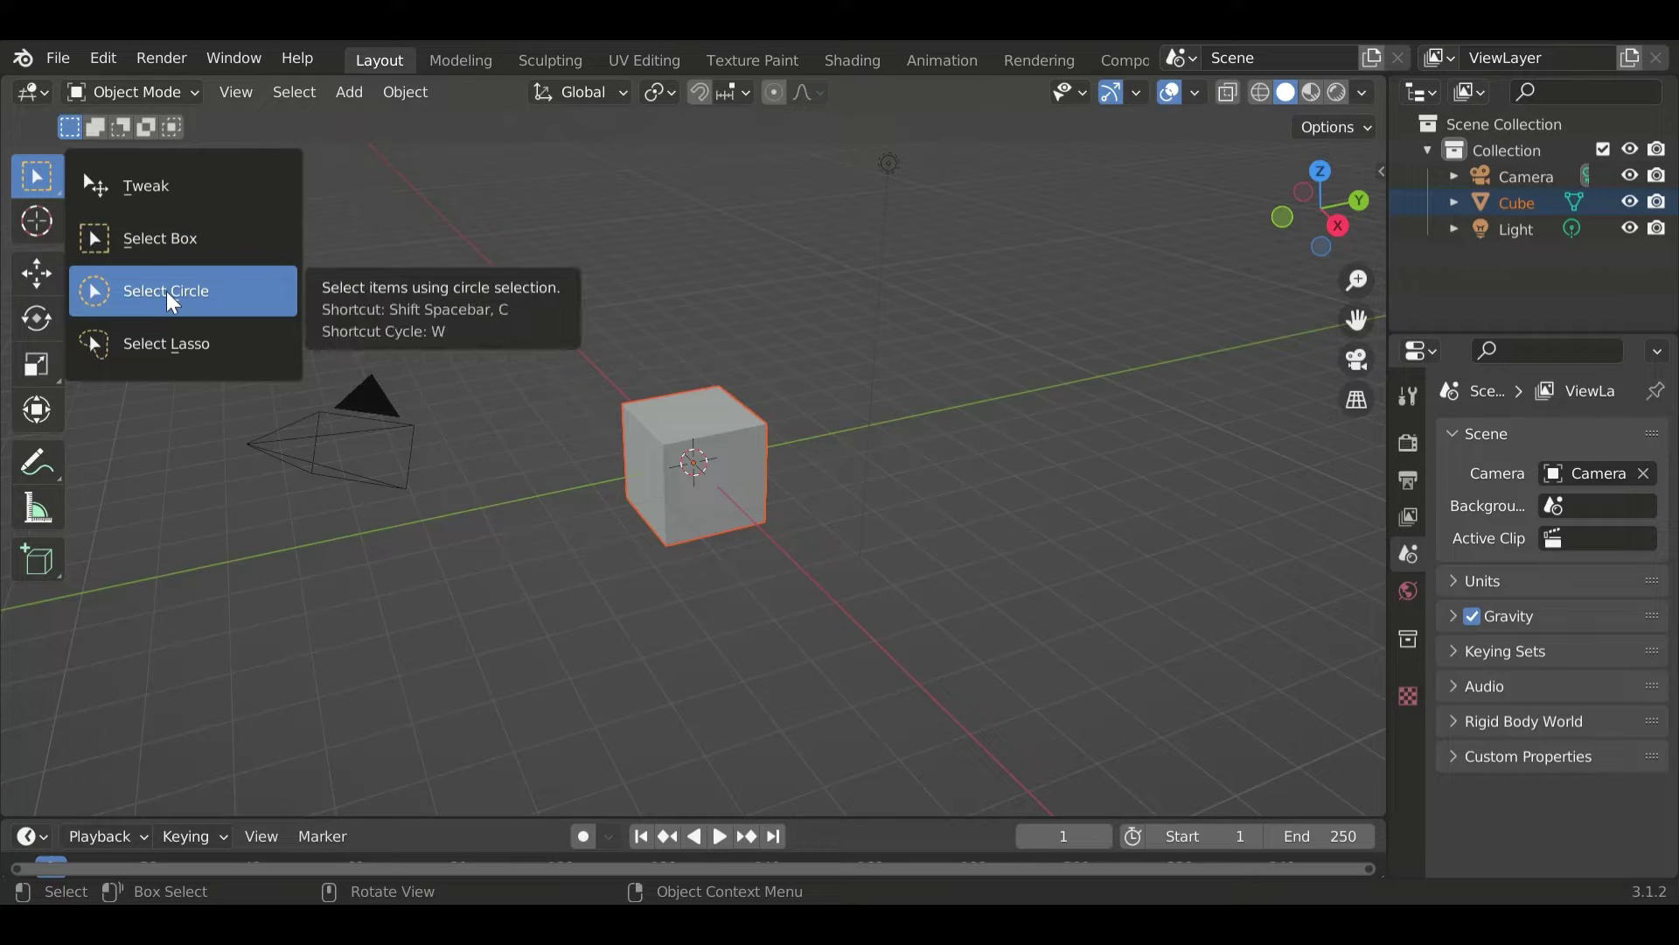
left_click(174, 354)
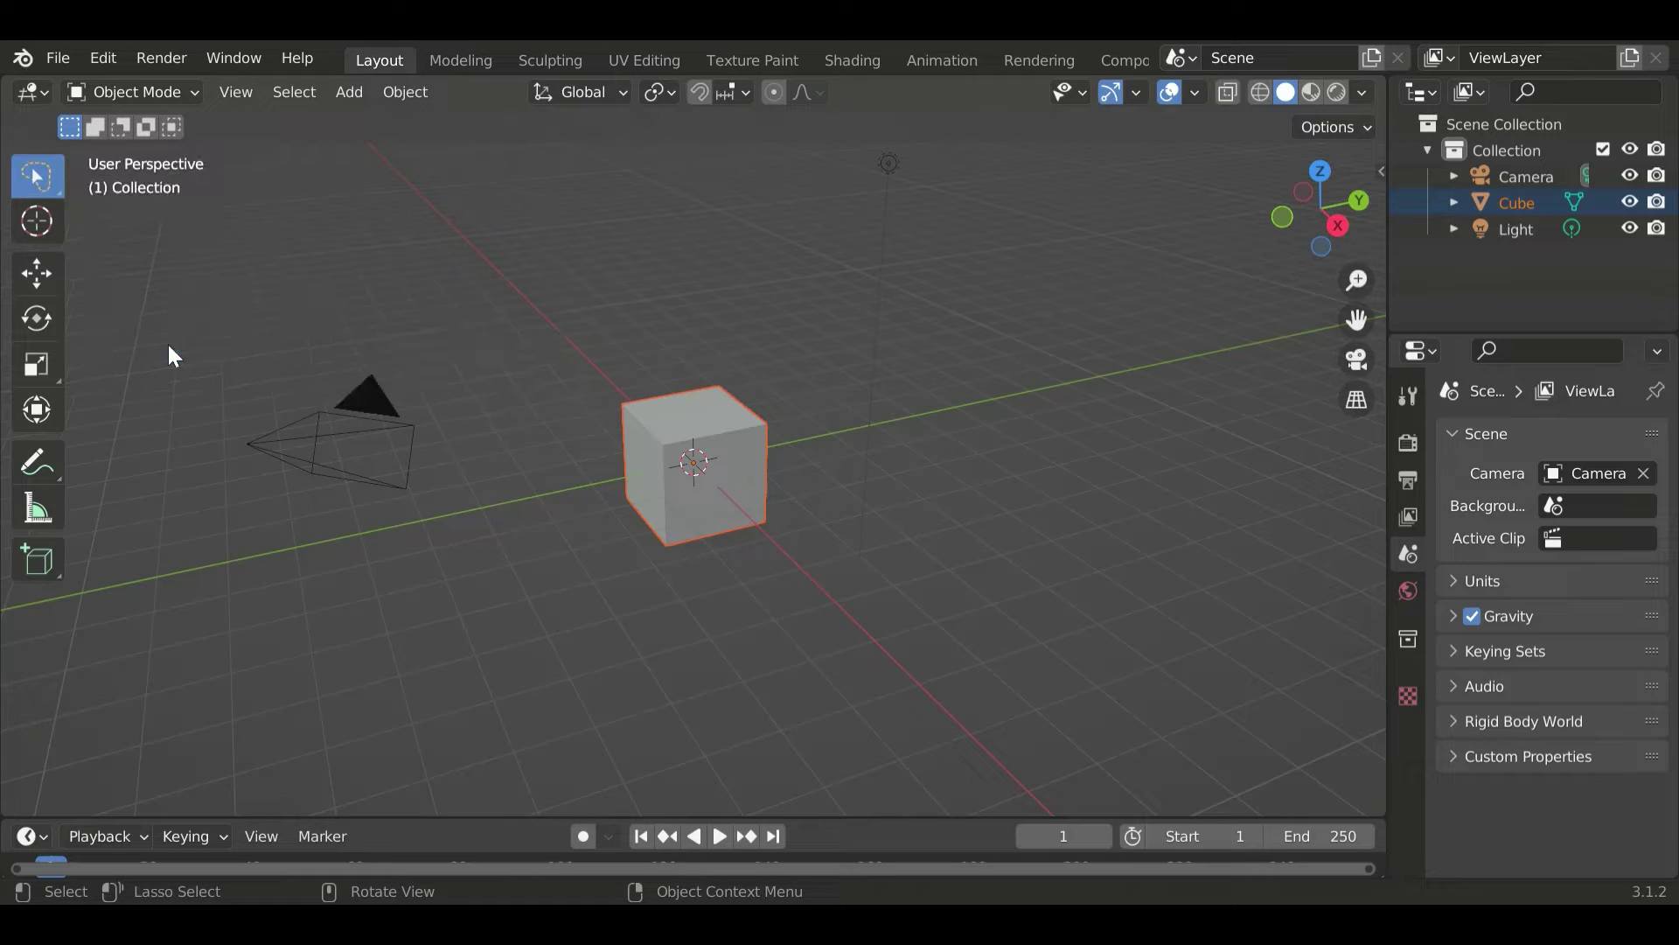
mouse_move(581, 481)
left_mouse_down()
mouse_move(595, 318)
mouse_move(726, 465)
mouse_move(759, 464)
mouse_move(602, 342)
mouse_move(564, 538)
left_mouse_up()
Move the 3D cursor from the cube's centre to an empty spot behind the cube, near the green Y axis.
left_click(45, 224)
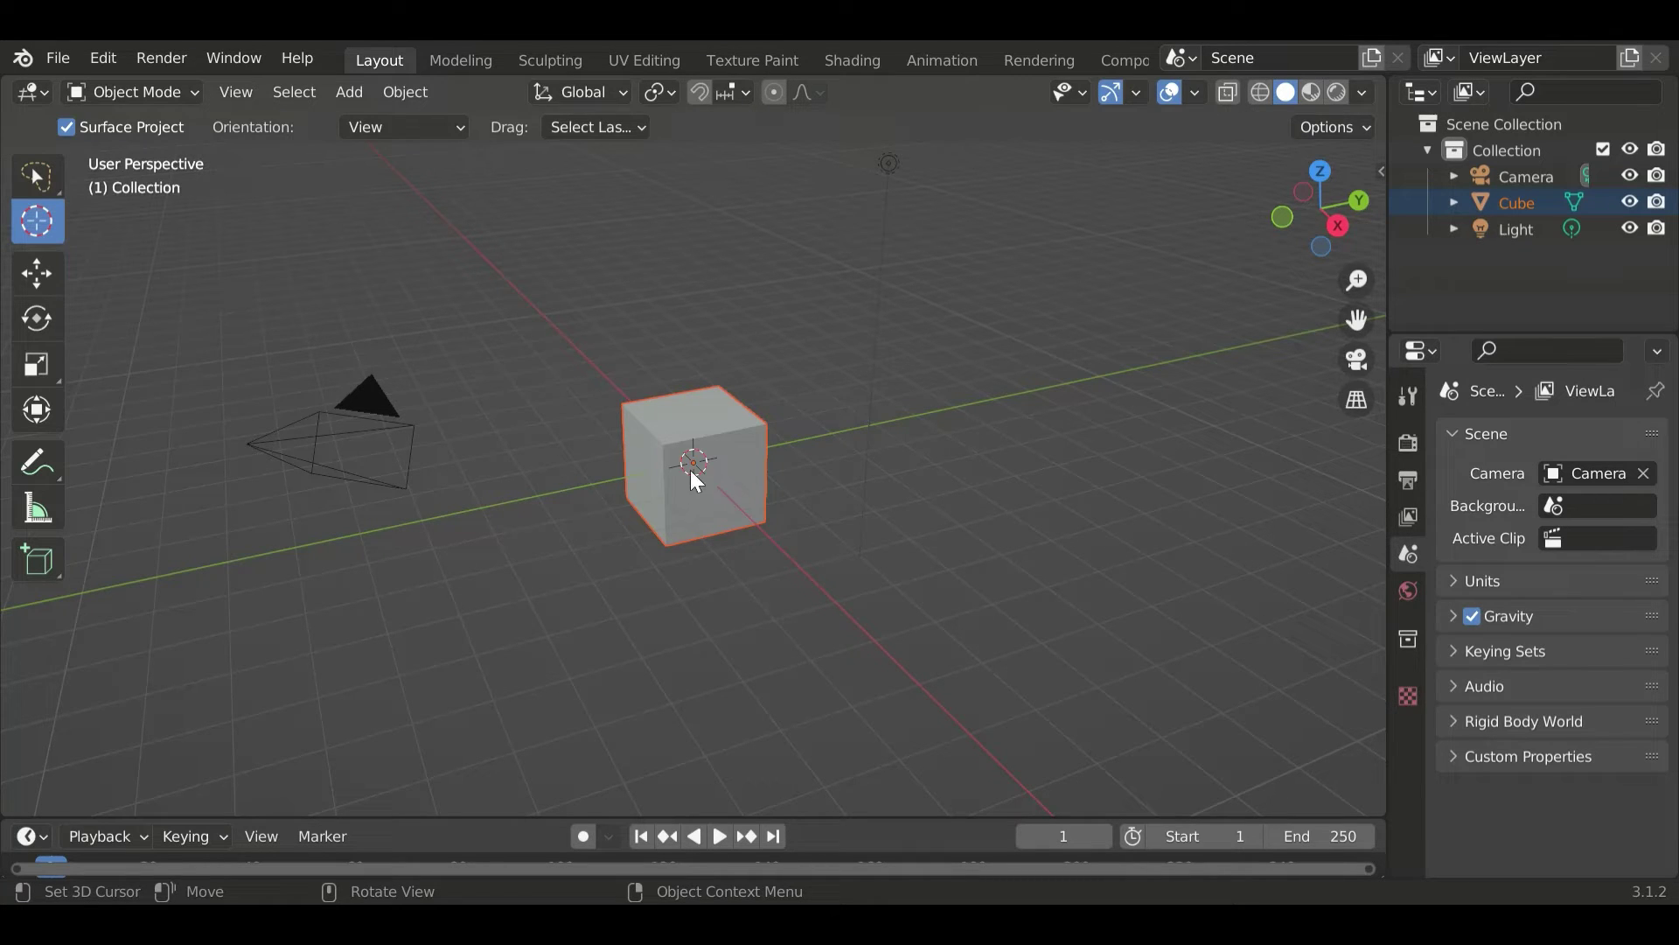
left_click_drag(697, 482, 851, 385)
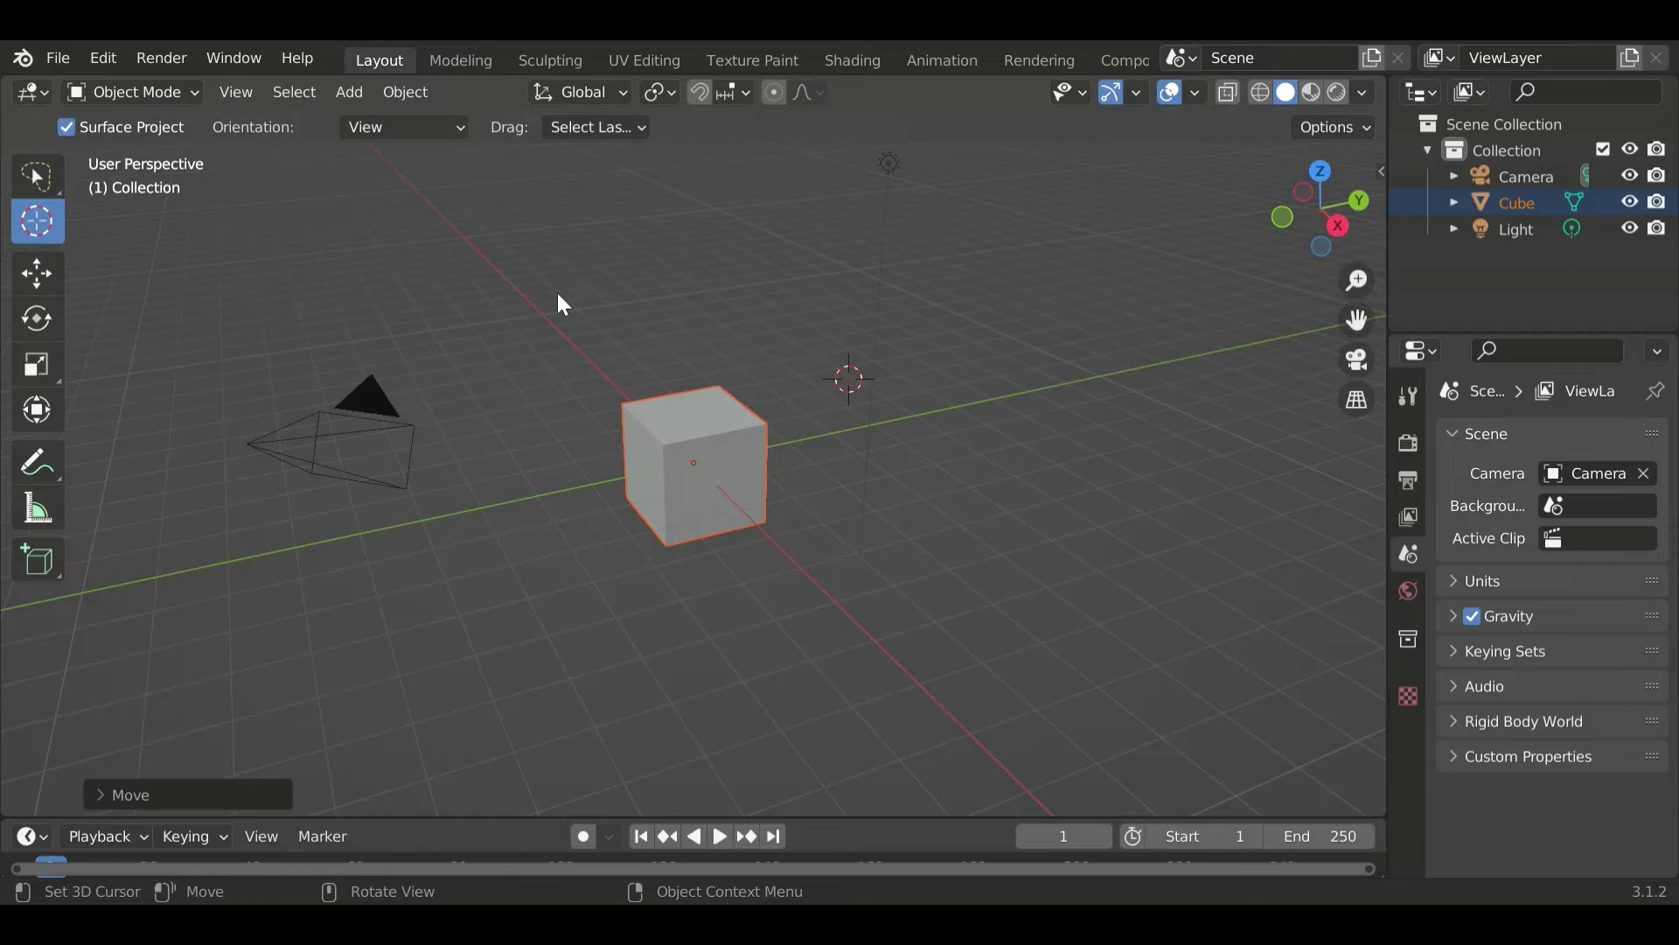
Move the cube slightly along the Y, X and Z axes to about X 0.255, Y 0.062, Z -0.162.
left_click(45, 275)
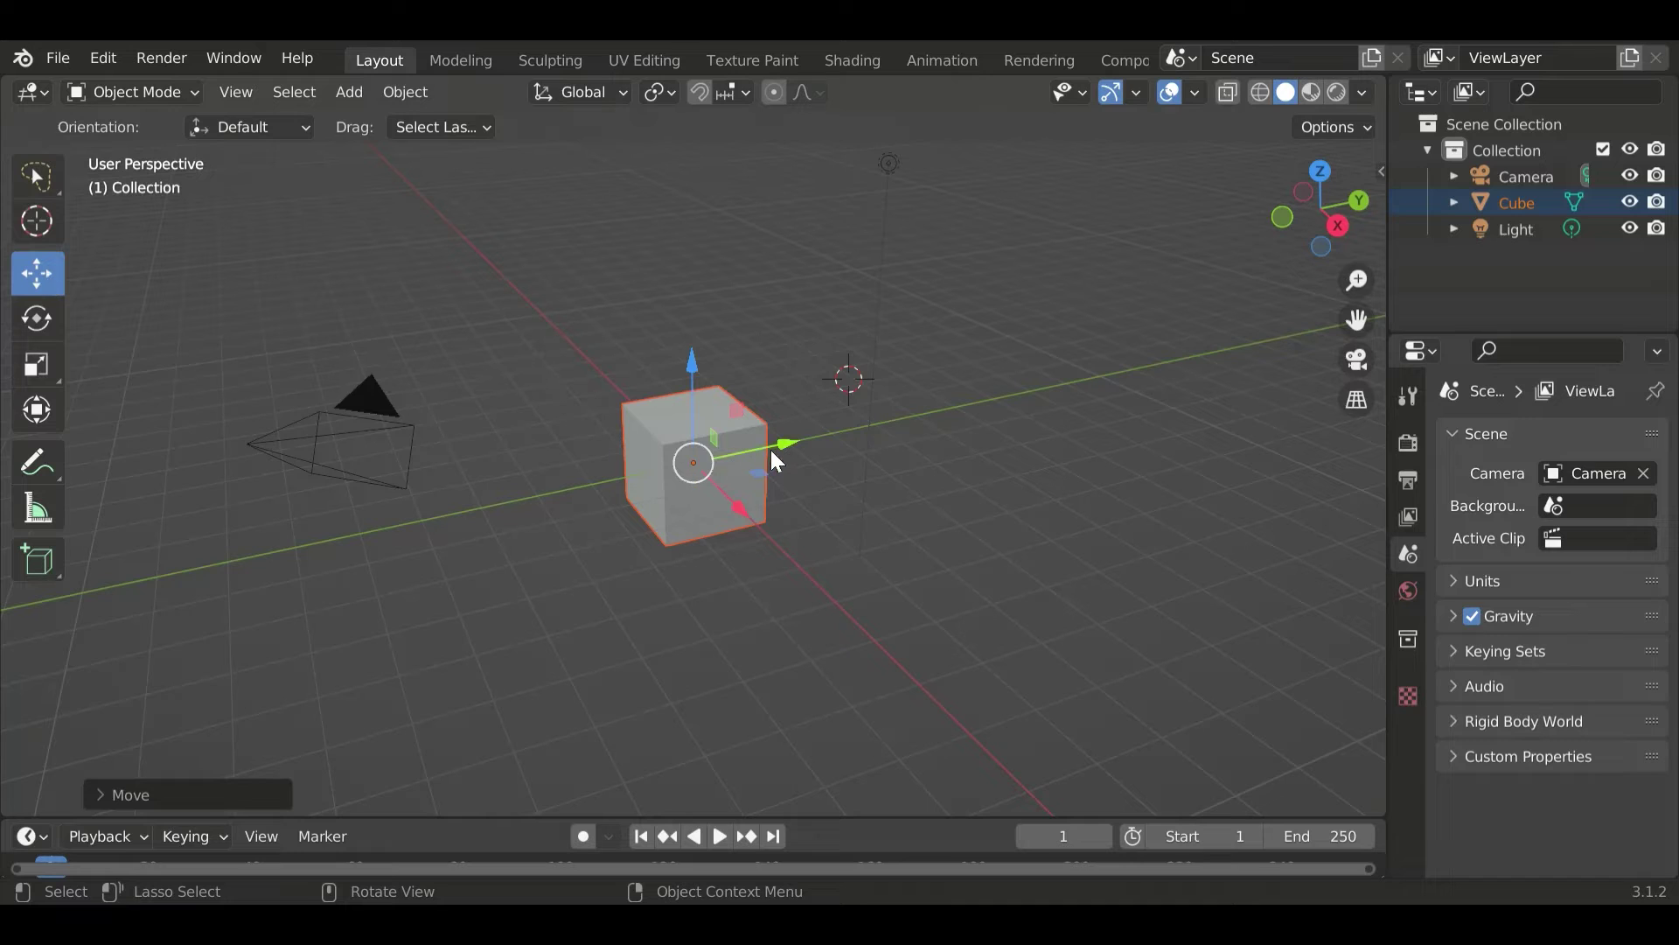
mouse_move(776, 445)
left_mouse_down()
mouse_move(813, 441)
mouse_move(784, 442)
left_mouse_up()
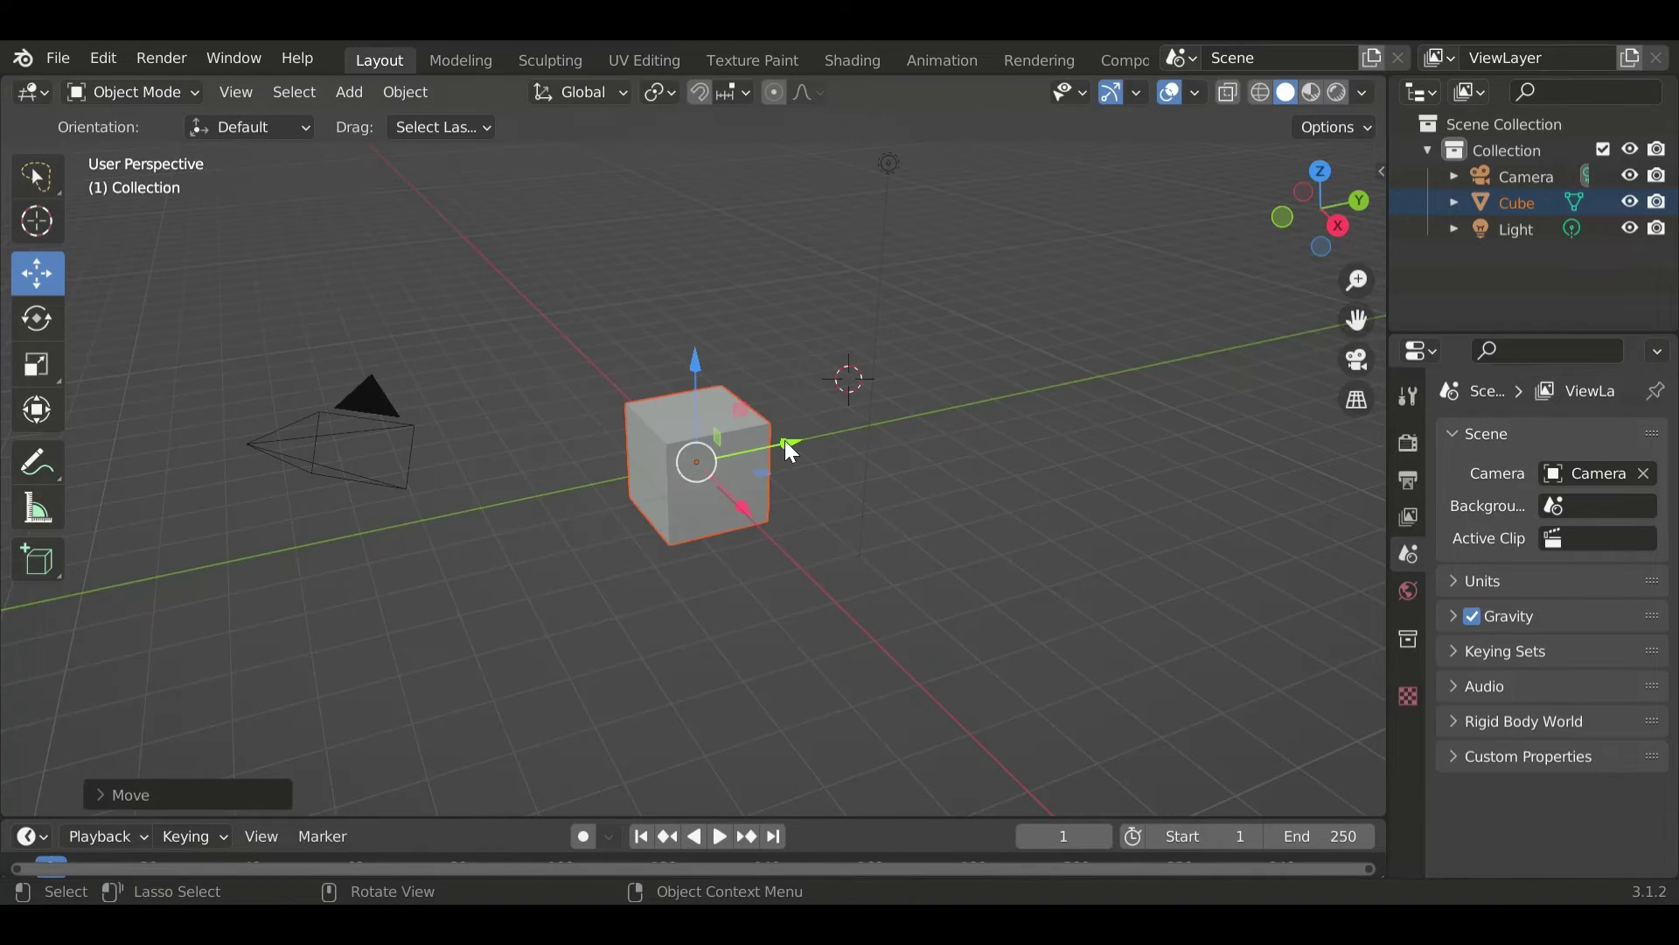
mouse_move(733, 505)
left_mouse_down()
mouse_move(783, 551)
mouse_move(738, 520)
left_mouse_up()
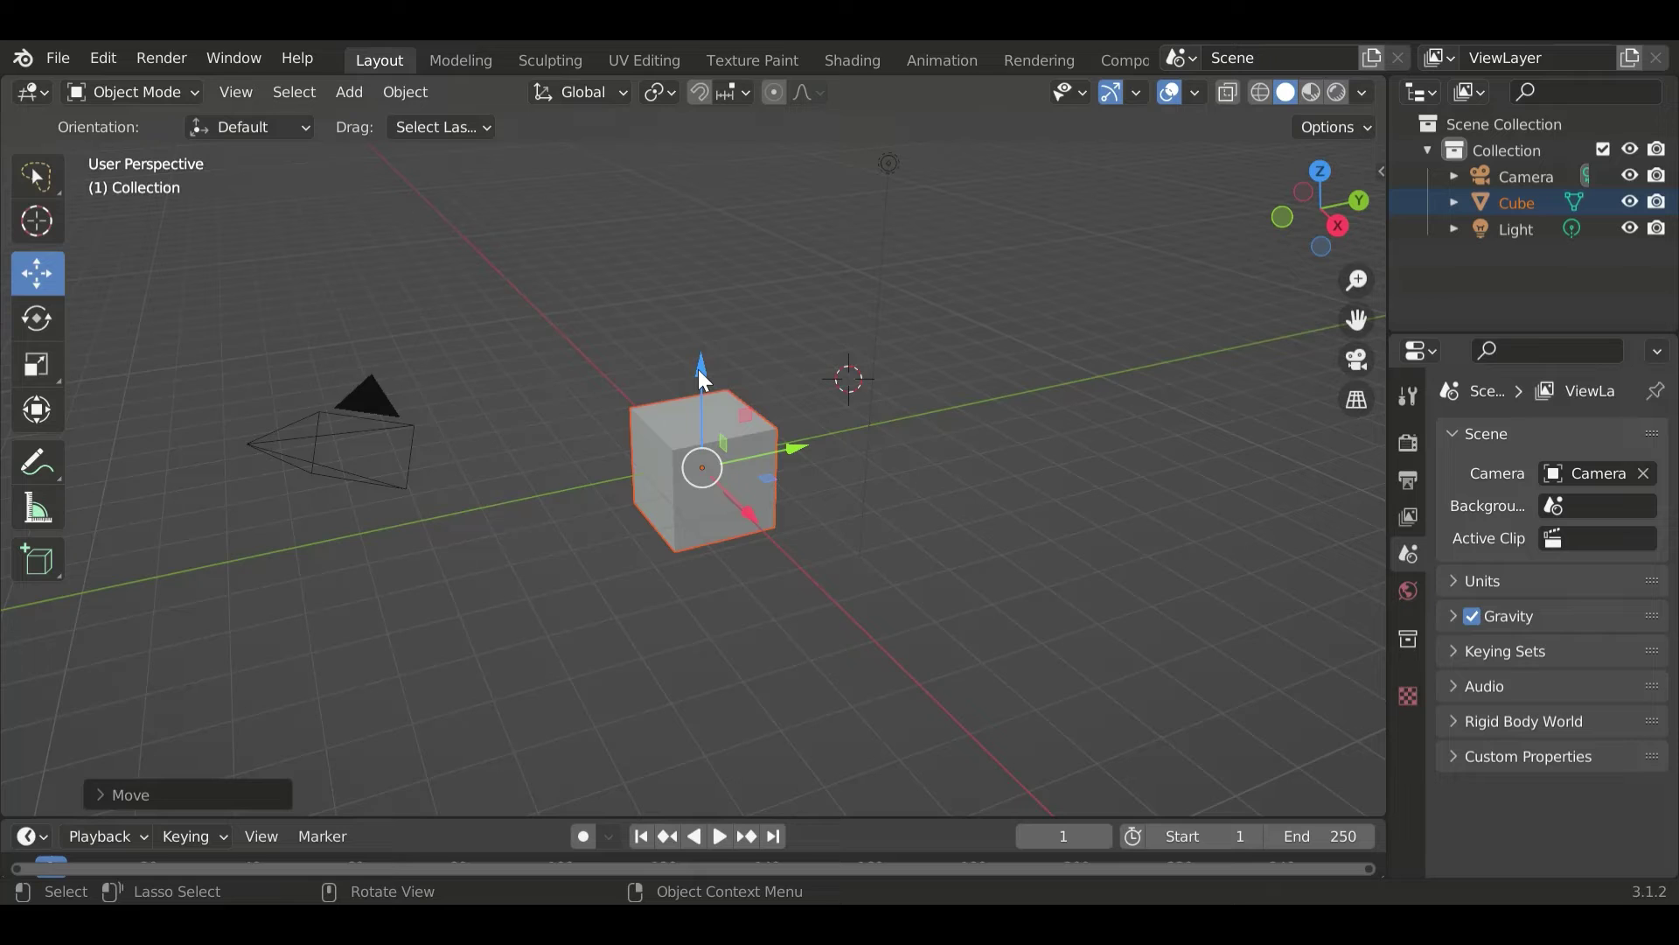
mouse_move(699, 370)
left_mouse_down()
mouse_move(699, 341)
mouse_move(698, 389)
left_mouse_up()
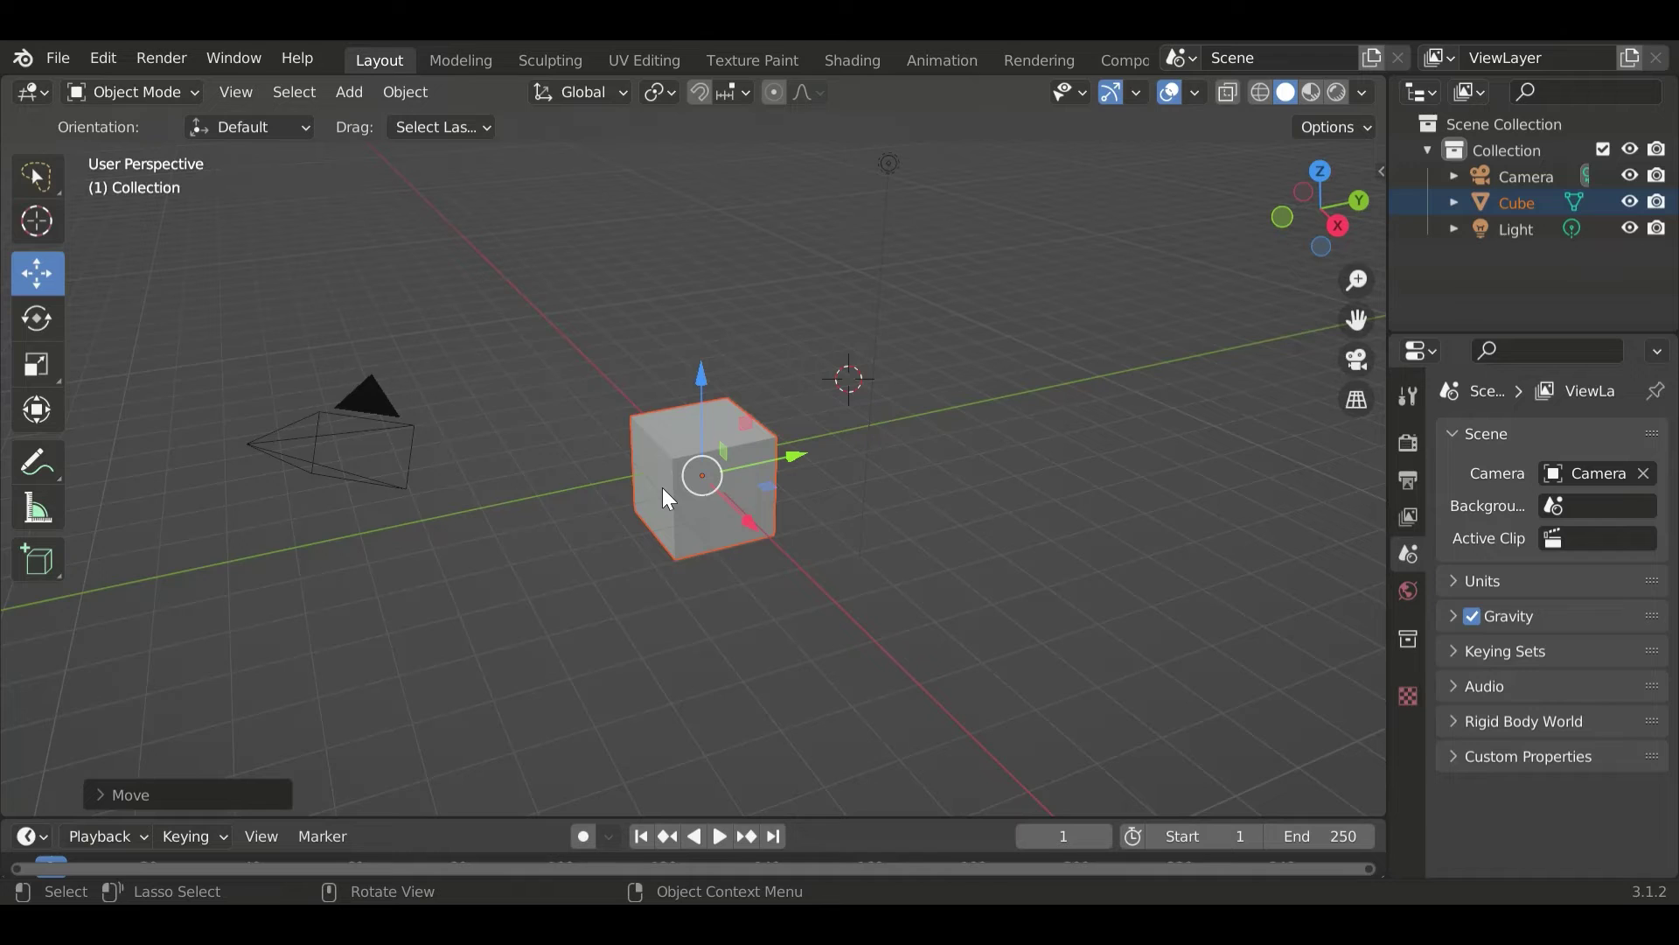
Deselect and reselect the cube, and move it freely upward to about X -0.222, Y 0.094, Z 0.740.
key("alt+a")
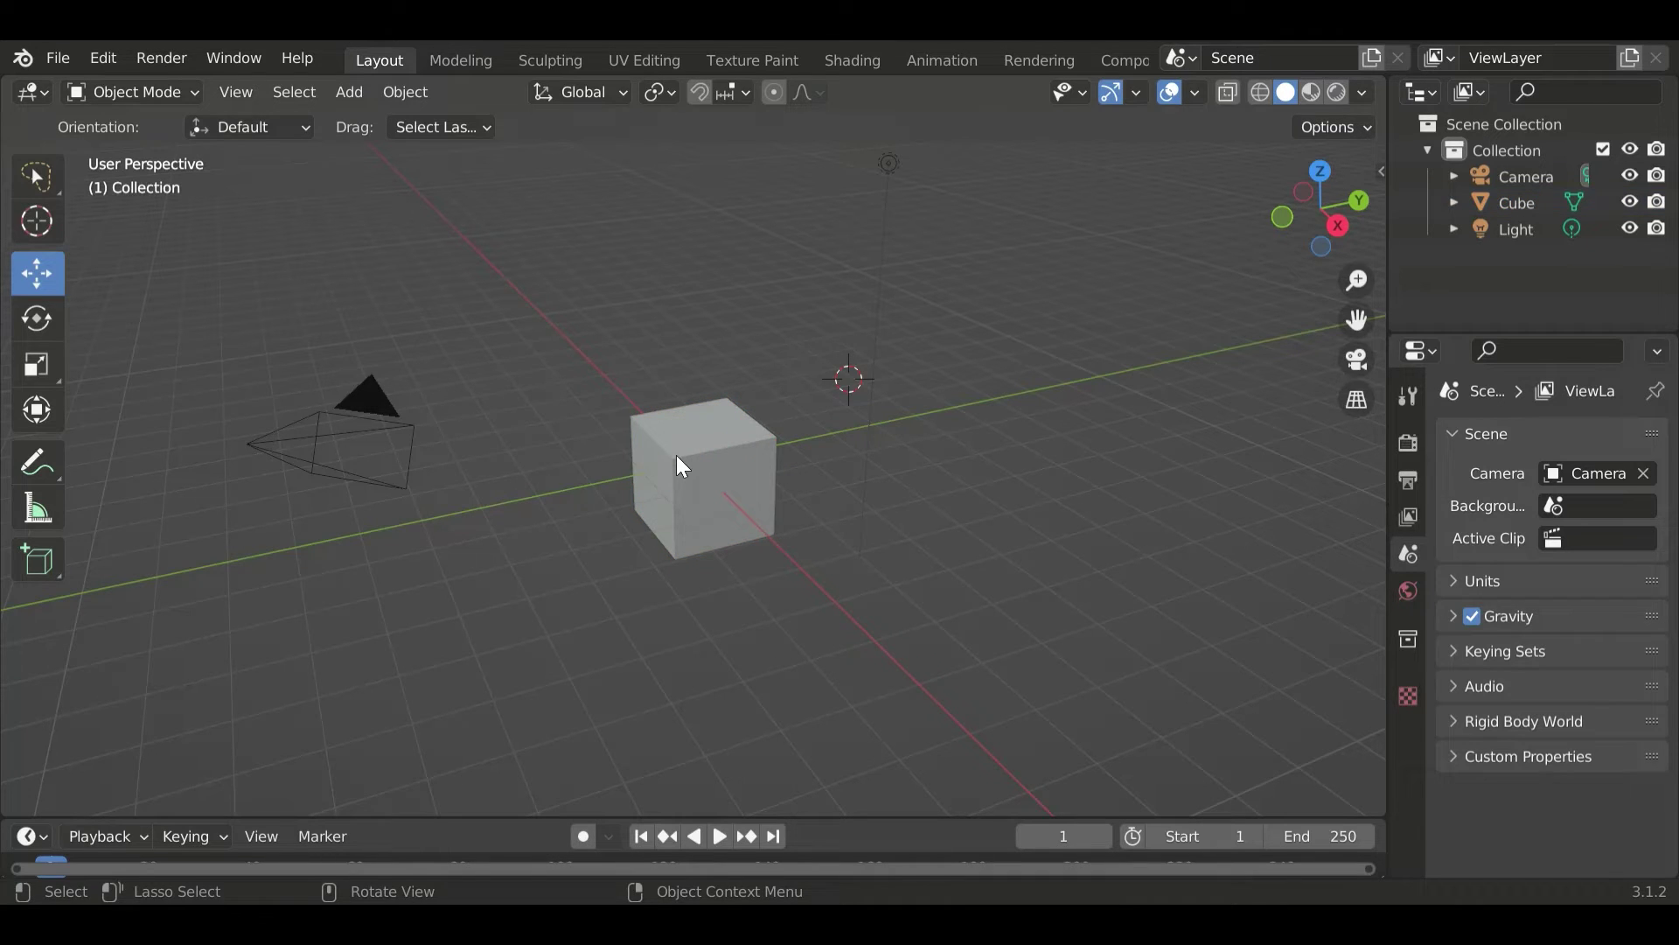
left_click(677, 457)
key("alt+a")
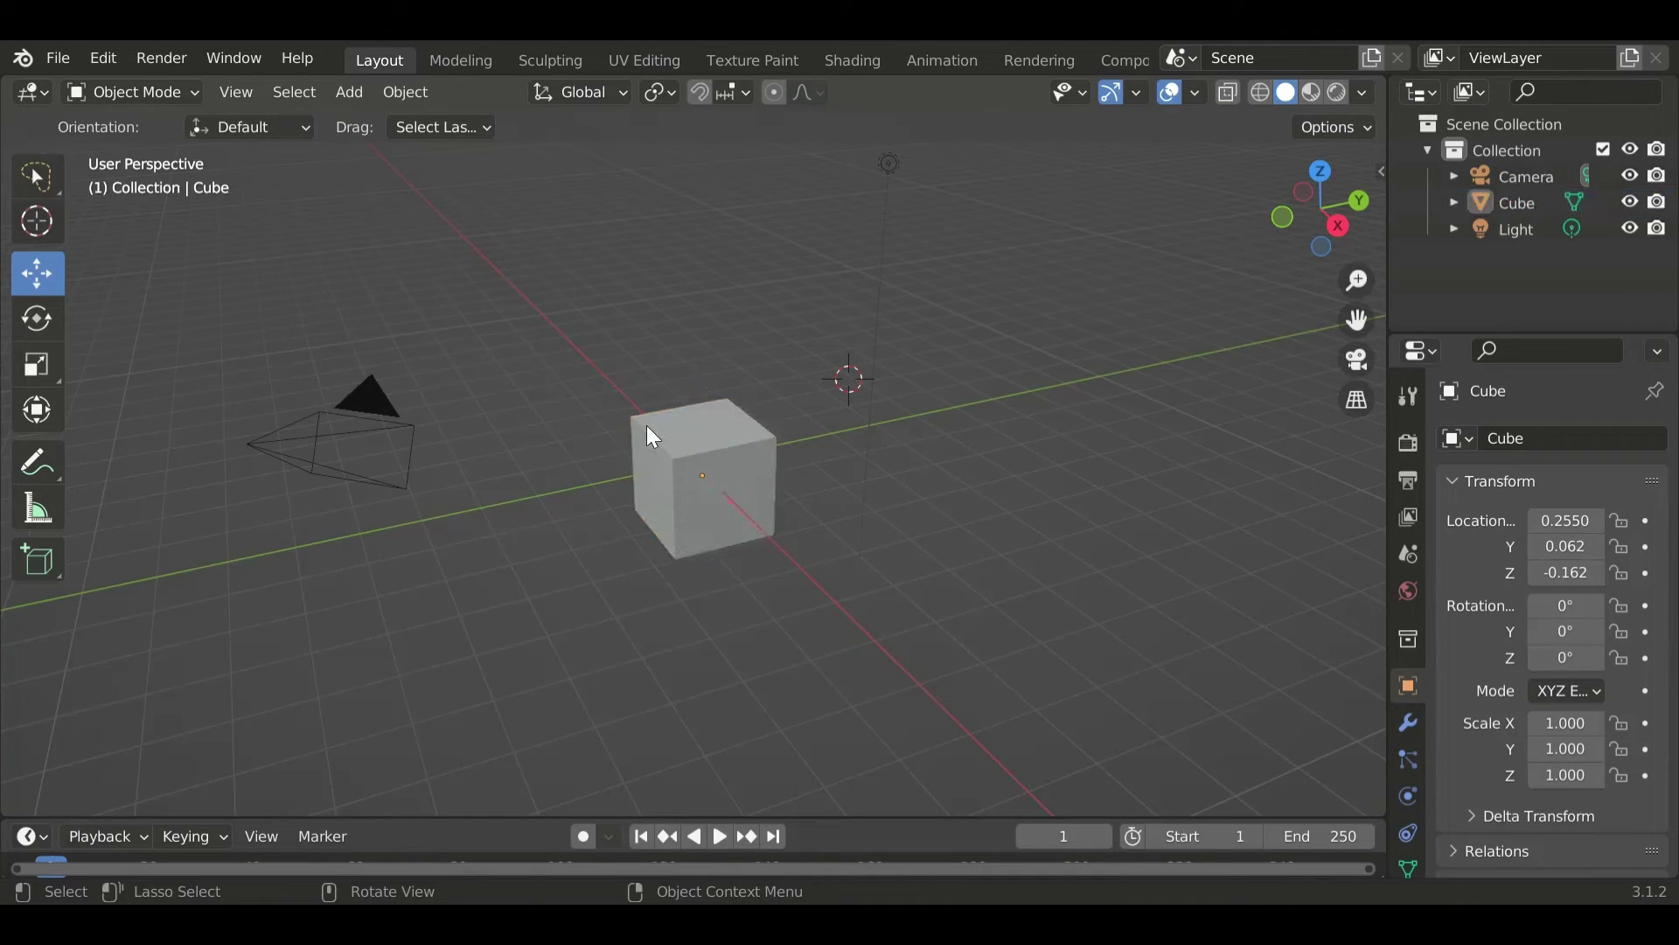
left_click(703, 499)
left_click_drag(697, 474, 693, 422)
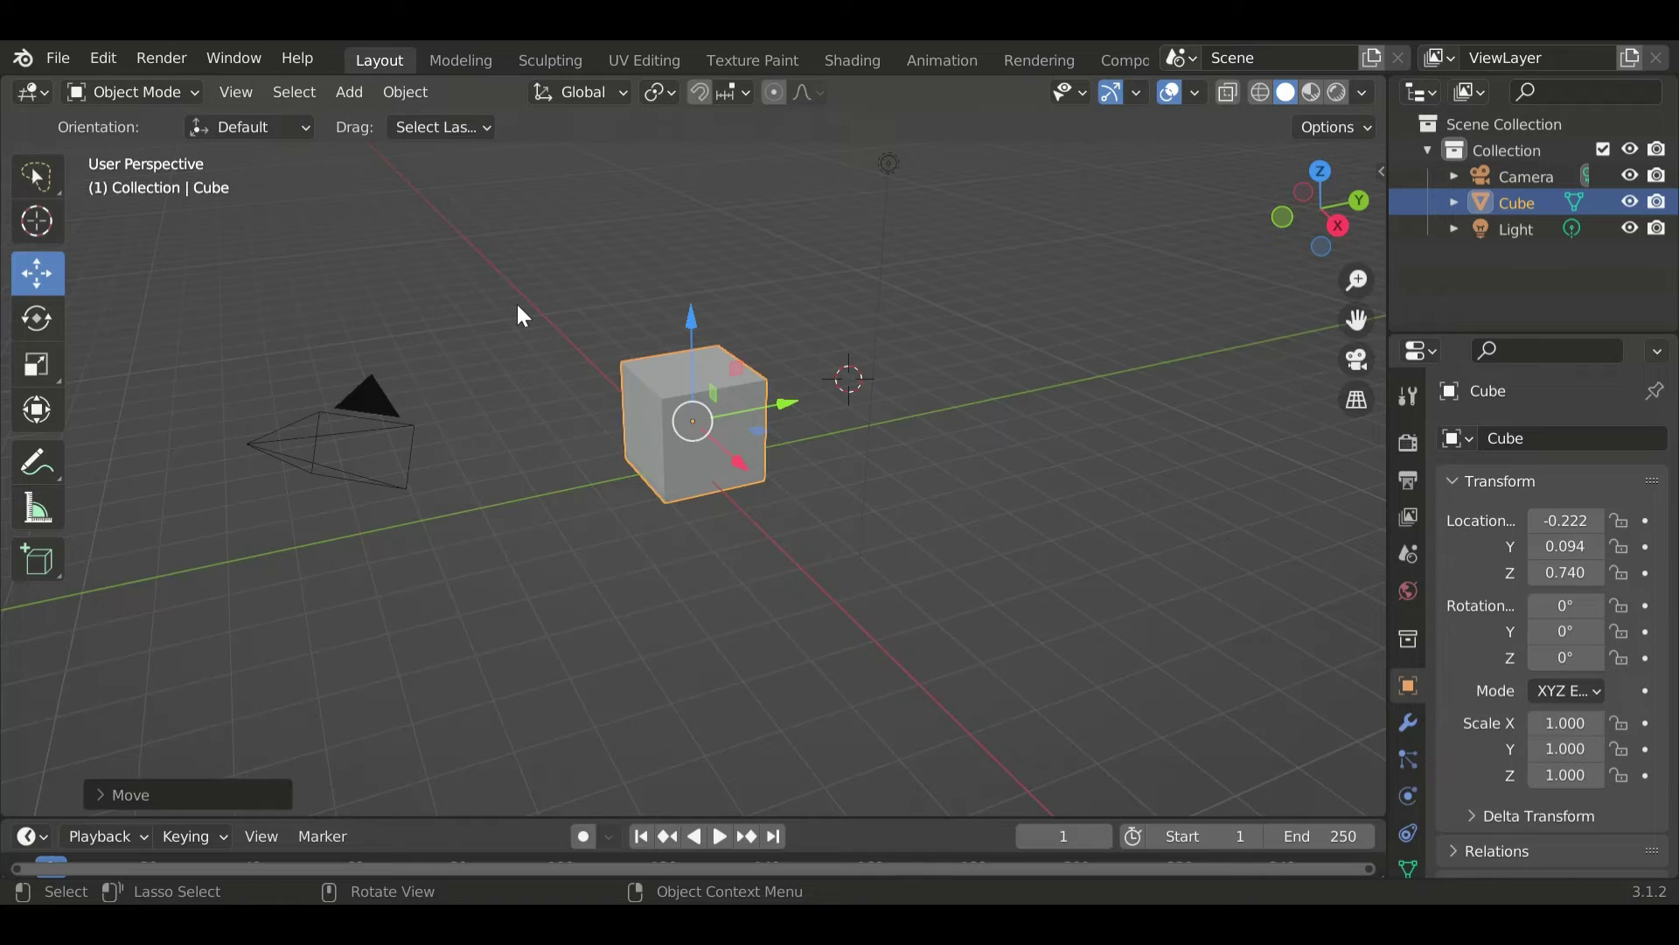
Rotate the cube about the X axis and freely to about X -7.74°, Y -10.6°, Z 10.5°.
left_click(29, 322)
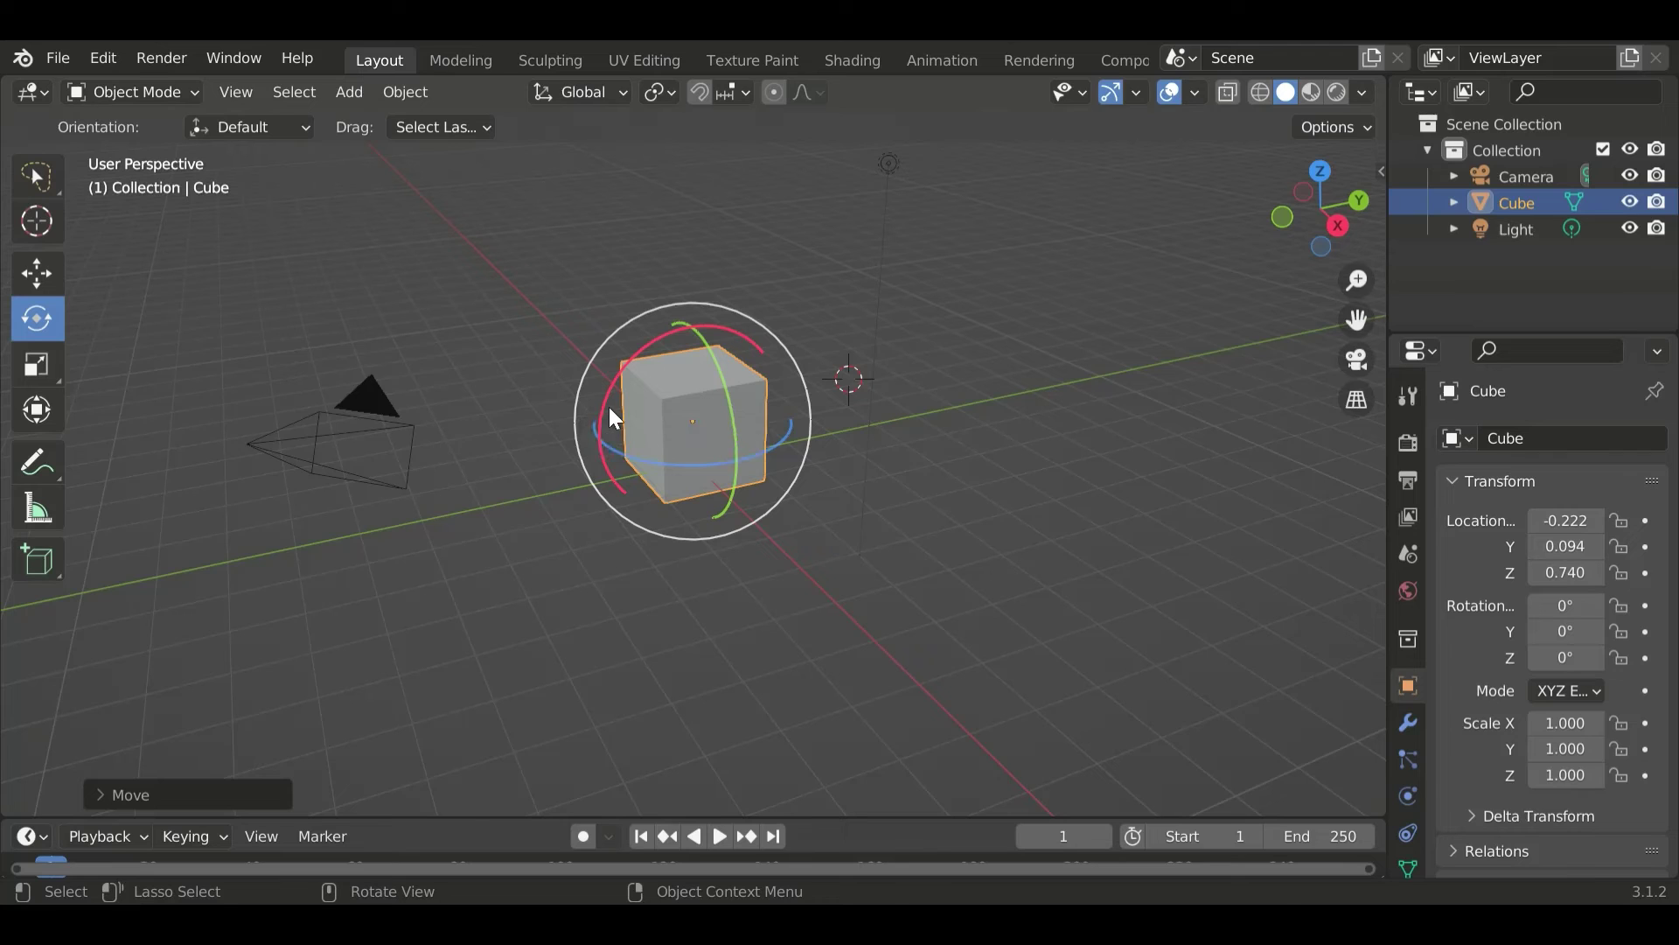
mouse_move(609, 397)
left_mouse_down()
mouse_move(558, 439)
mouse_move(596, 397)
left_mouse_up()
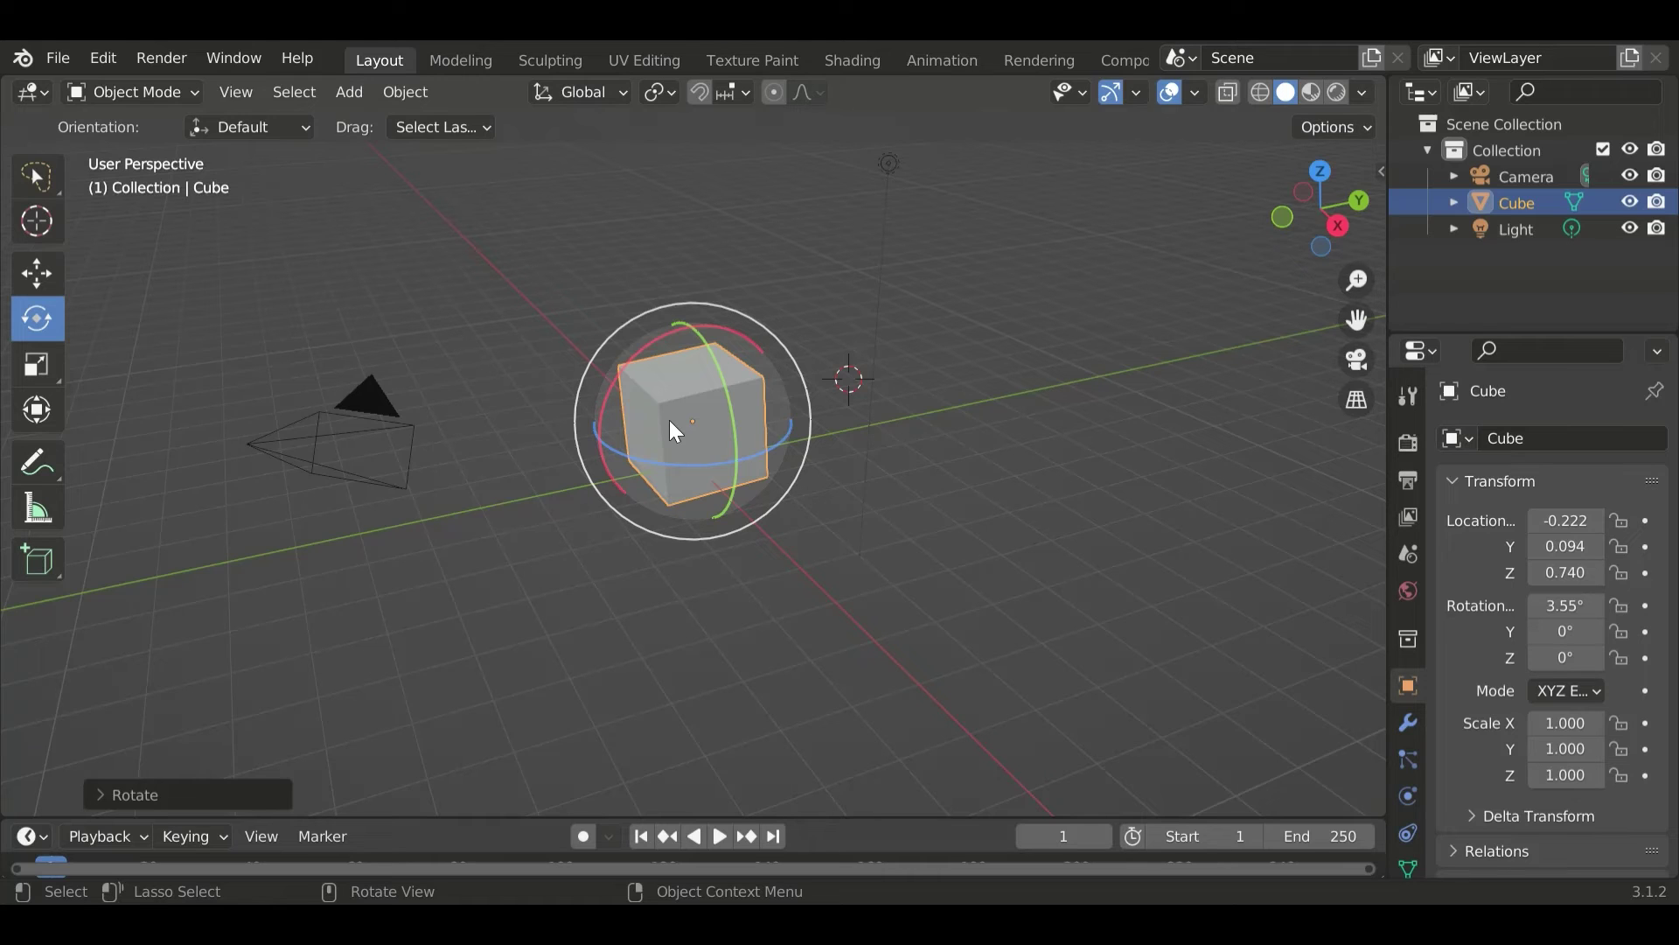
left_click_drag(670, 421, 686, 391)
Scale the cube uniformly and stretch it along Z into a tall box, to about X -1.076, Y -0.926, Z -1.596.
key("s")
left_click(490, 450)
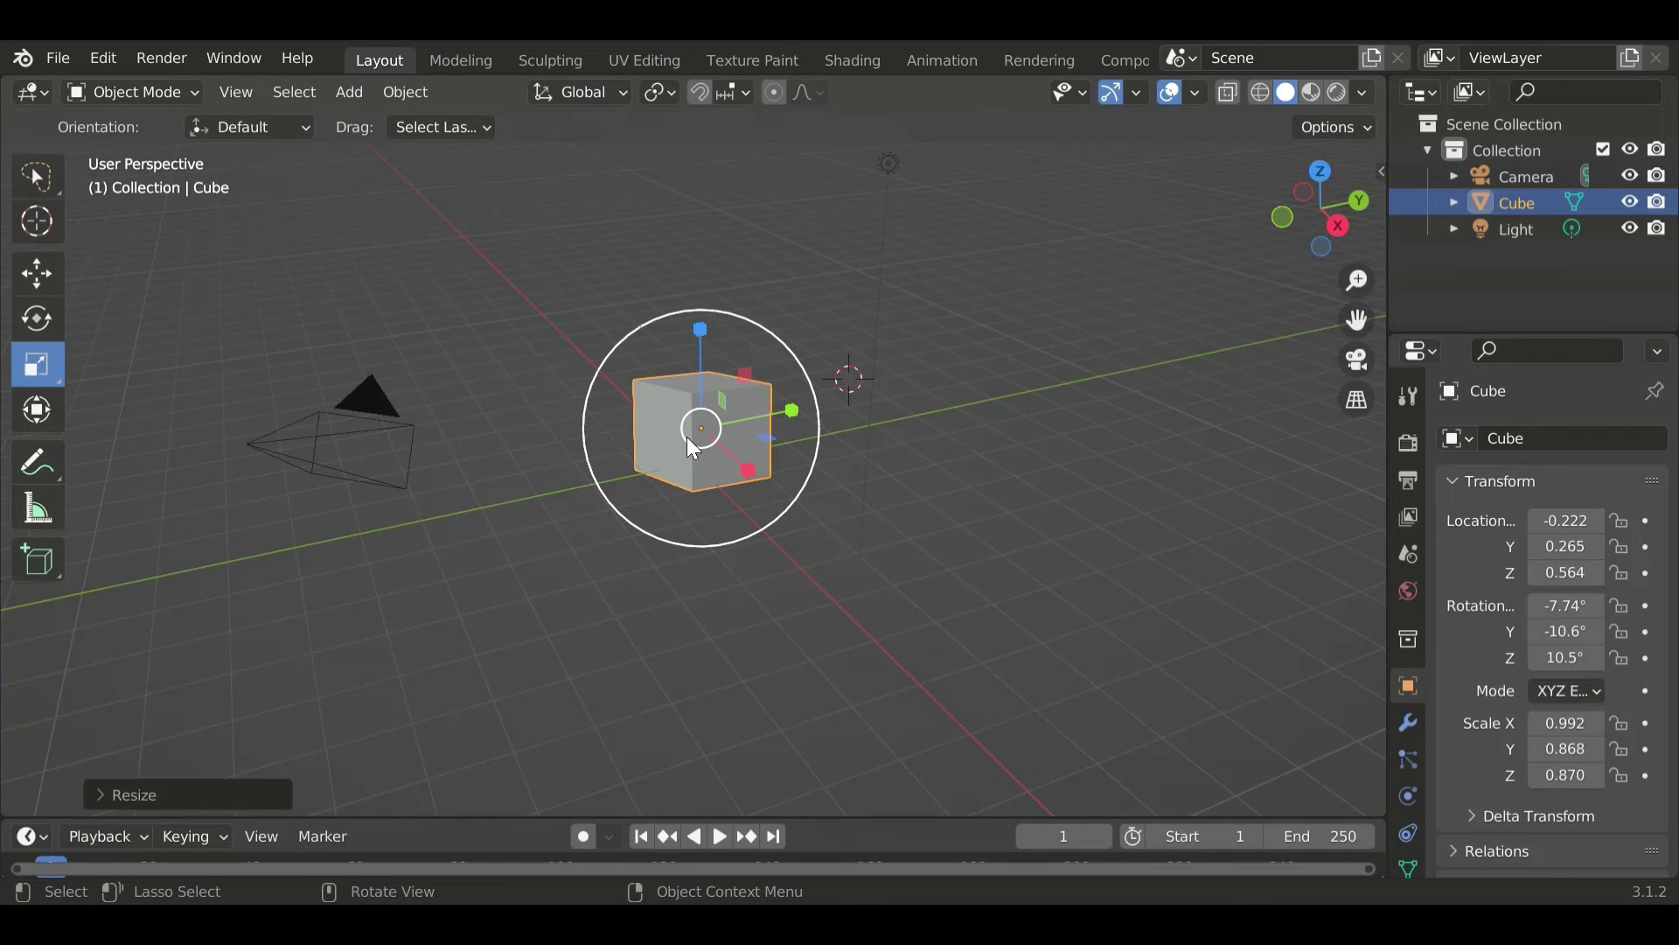
key("s")
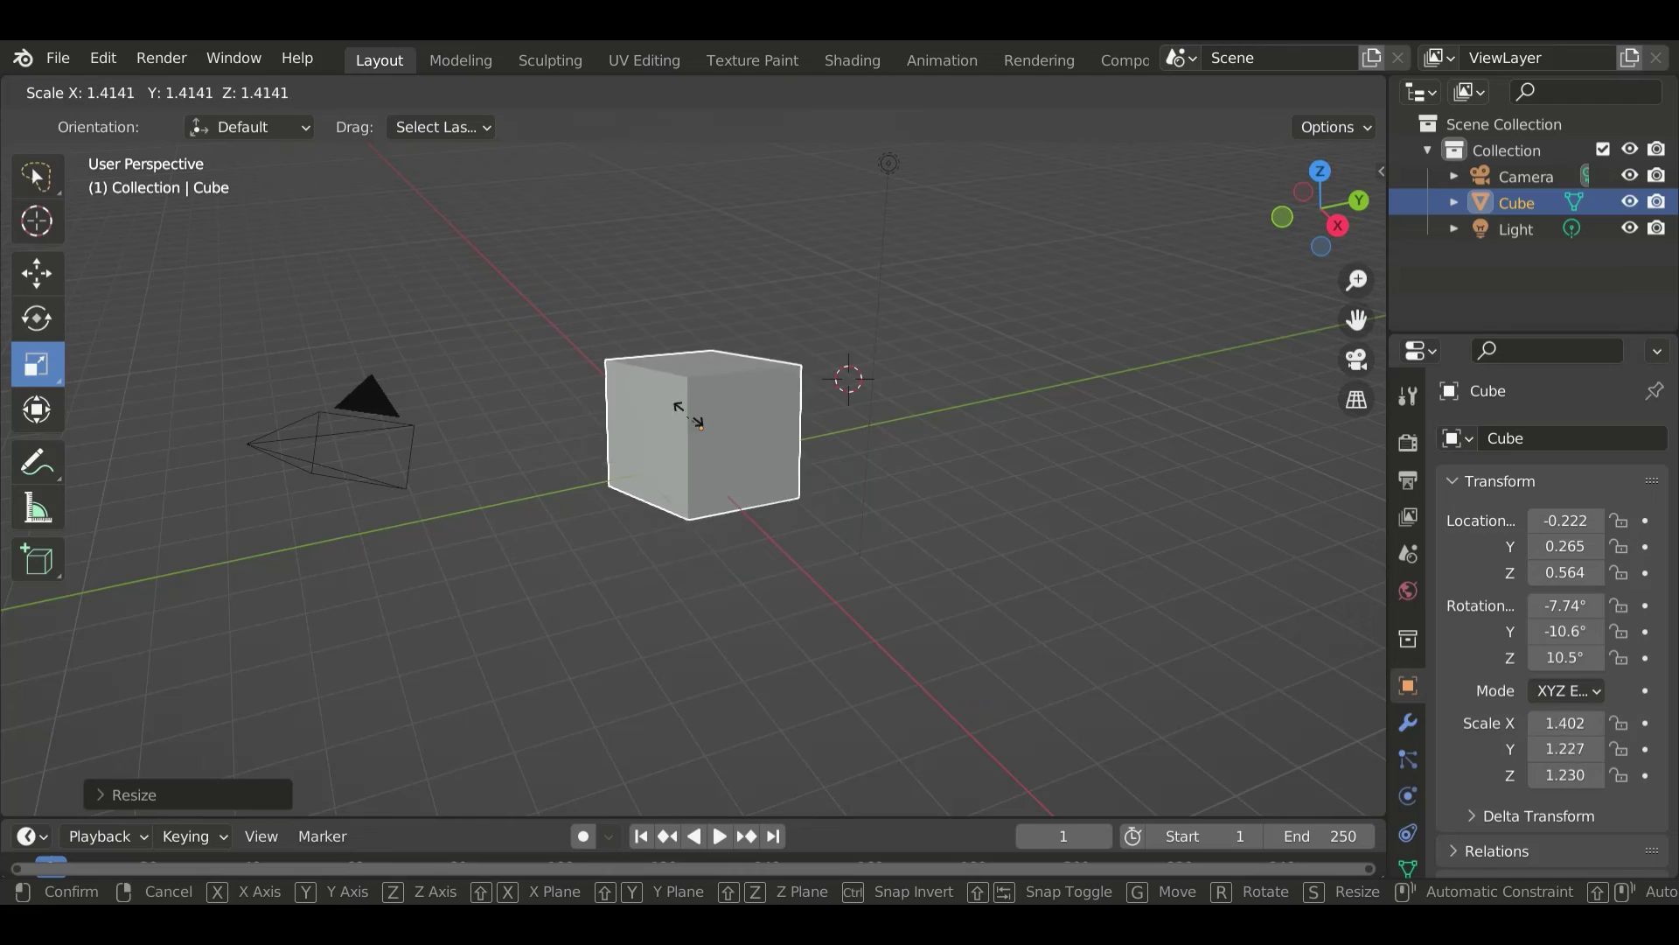
left_click(702, 415)
left_click_drag(698, 338, 697, 261)
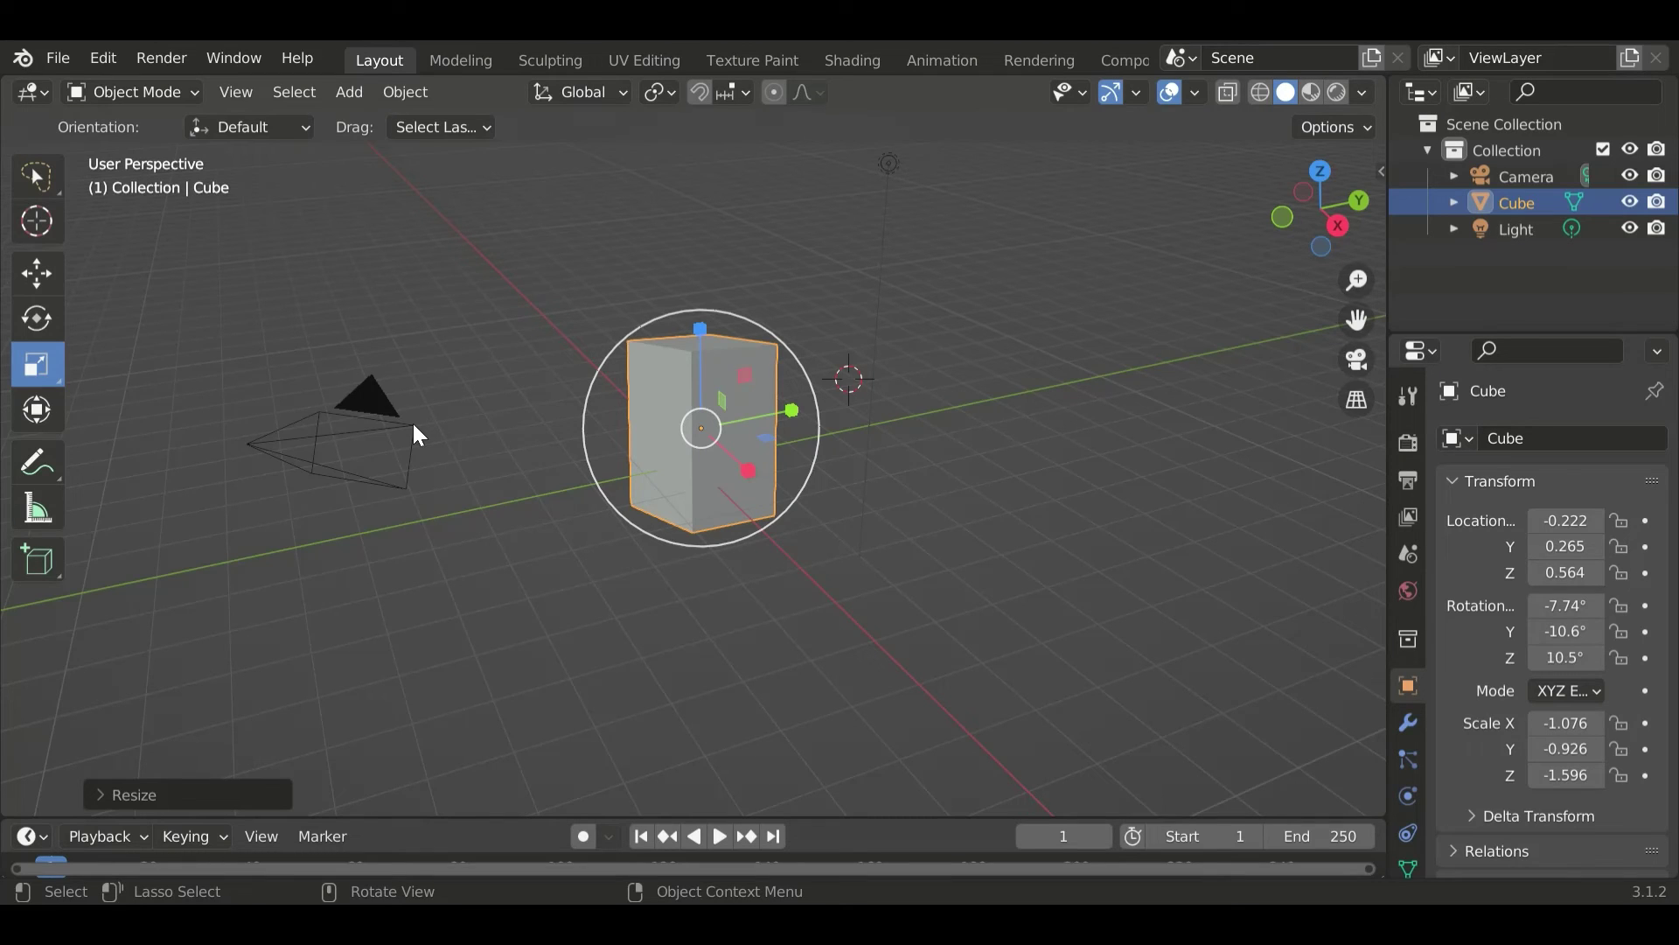
Look over the Transform and Annotate tools, and measure a slanted distance beside the box with the Measure tool.
left_click(35, 411)
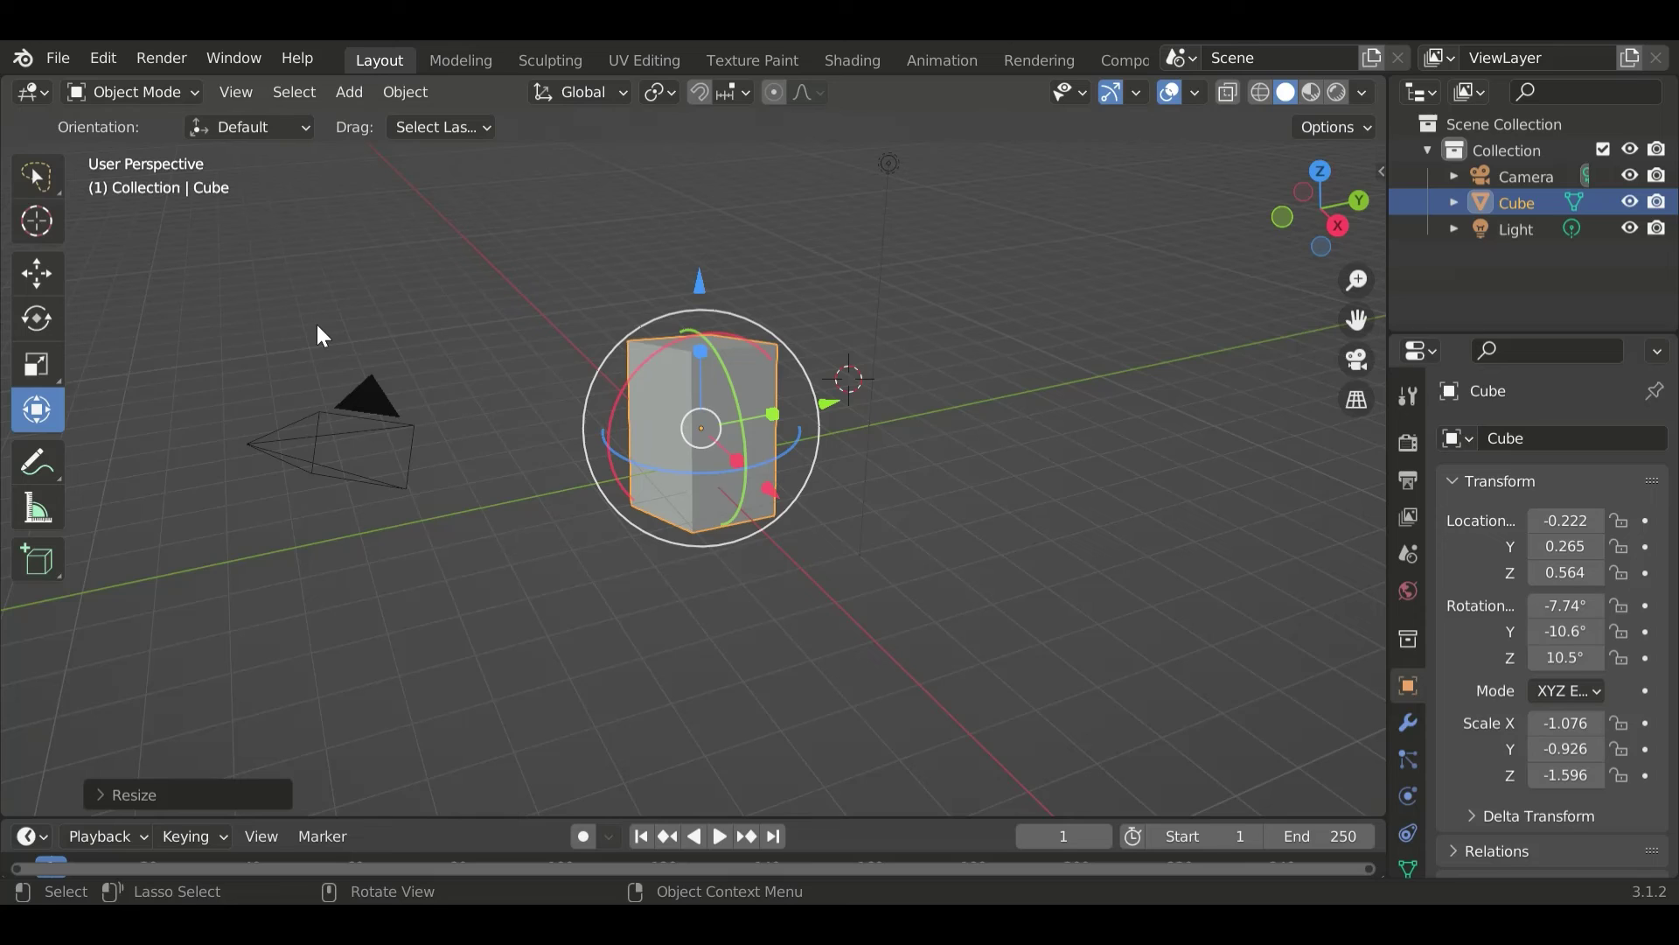
left_click(44, 460)
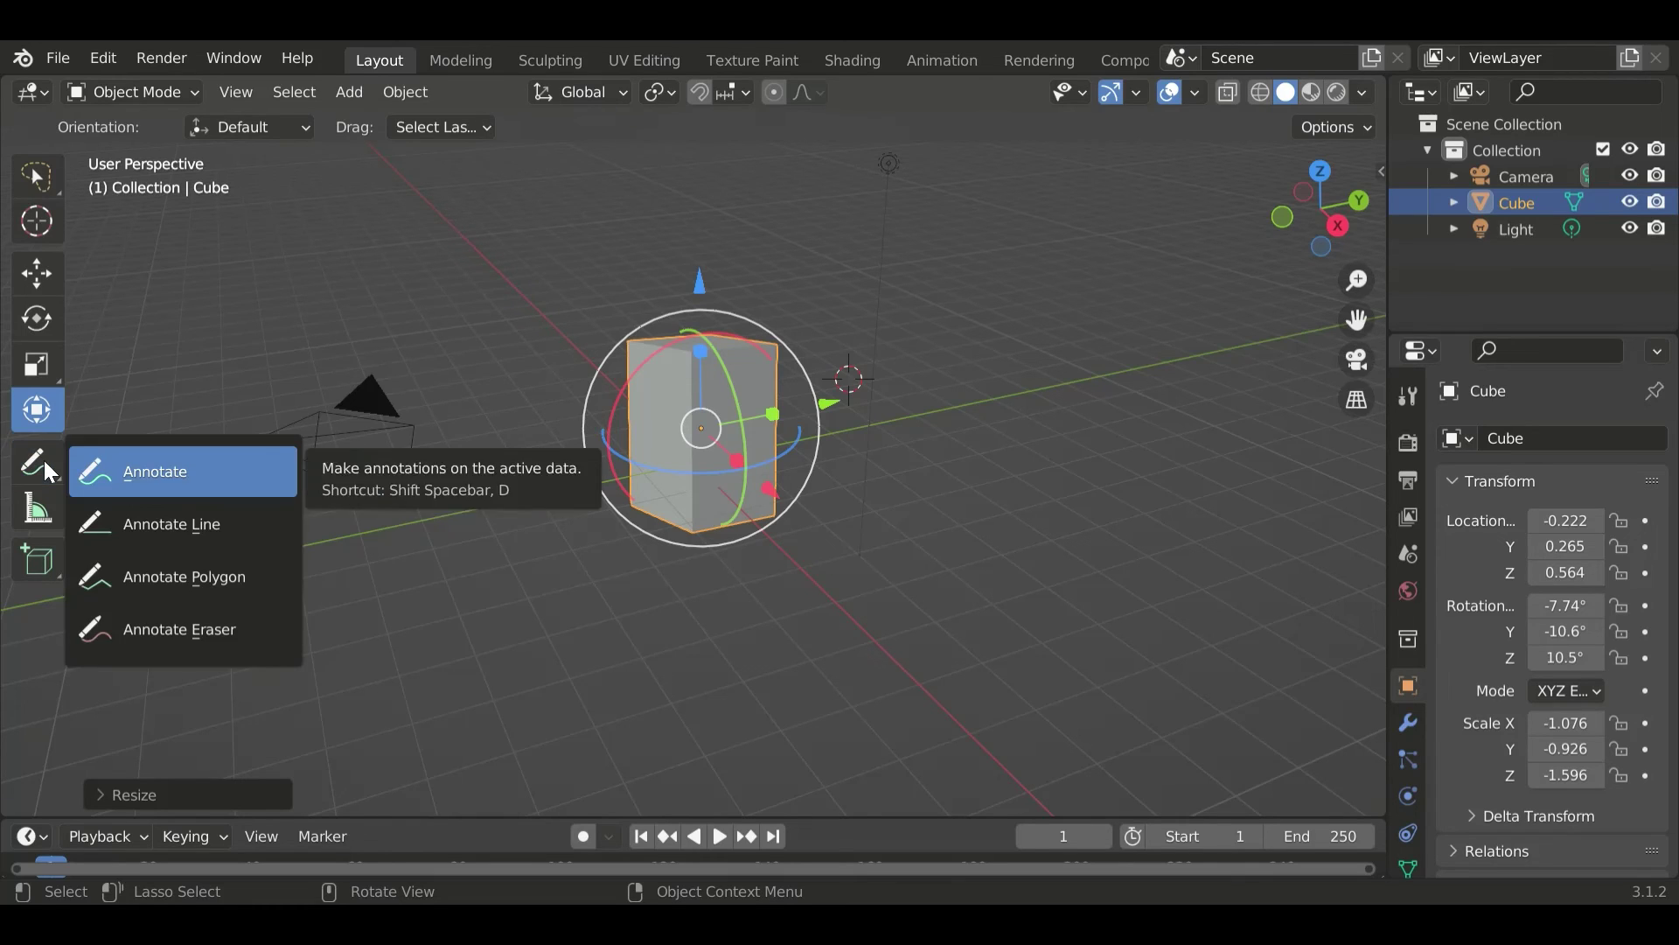
left_click(39, 520)
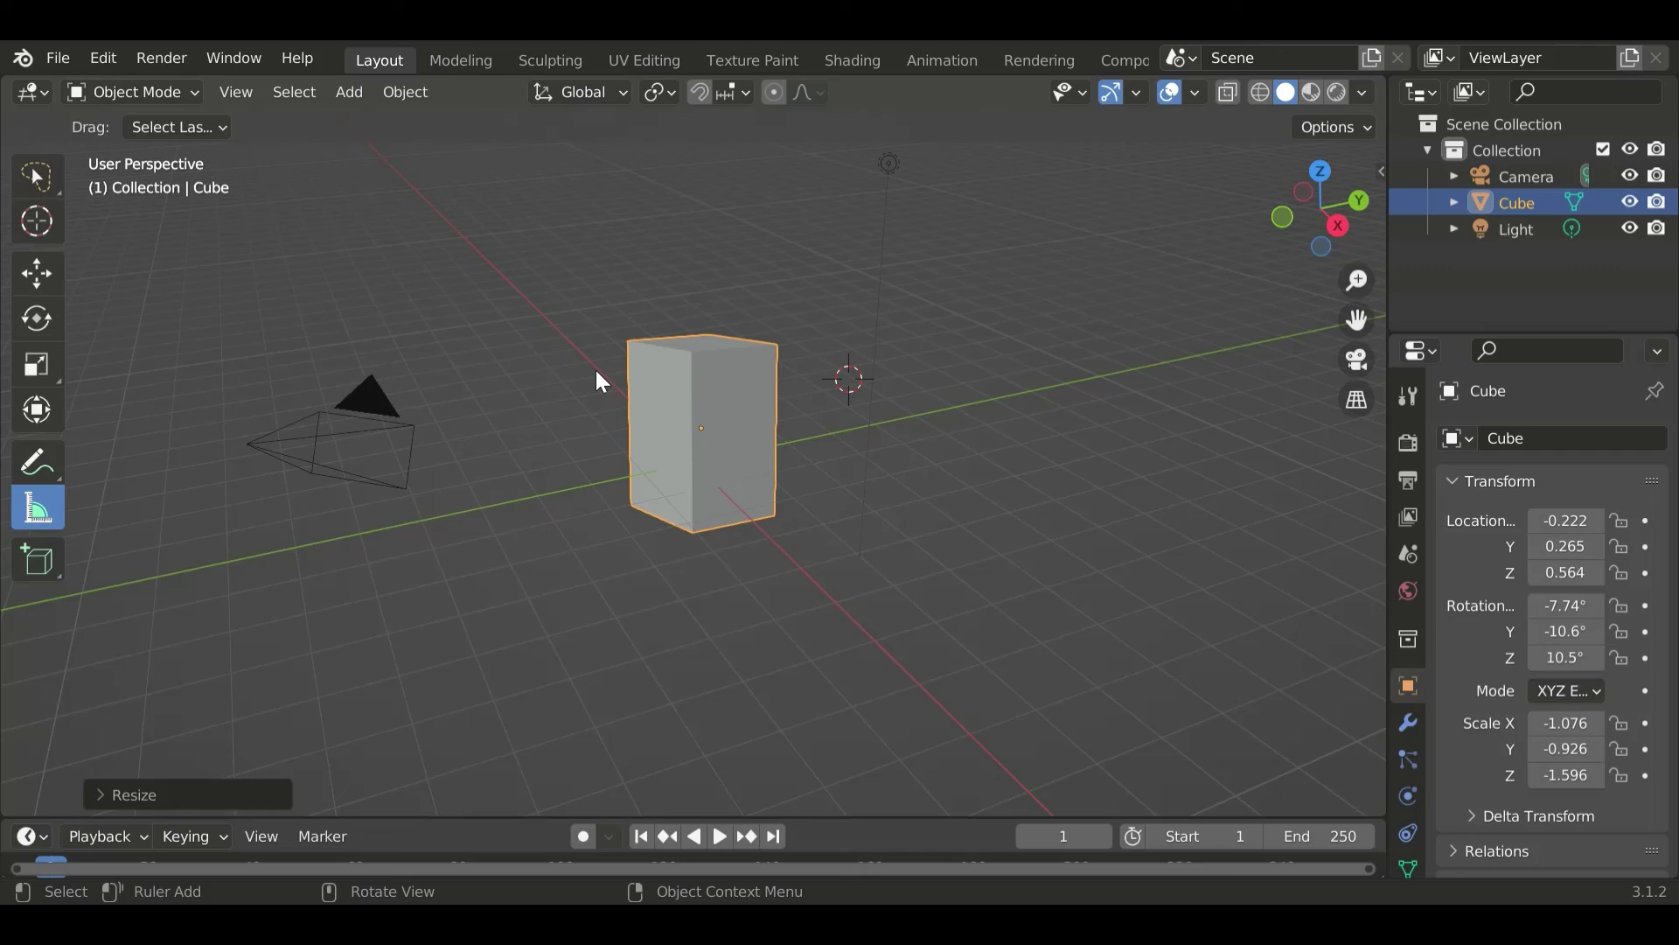
left_click_drag(596, 372, 630, 474)
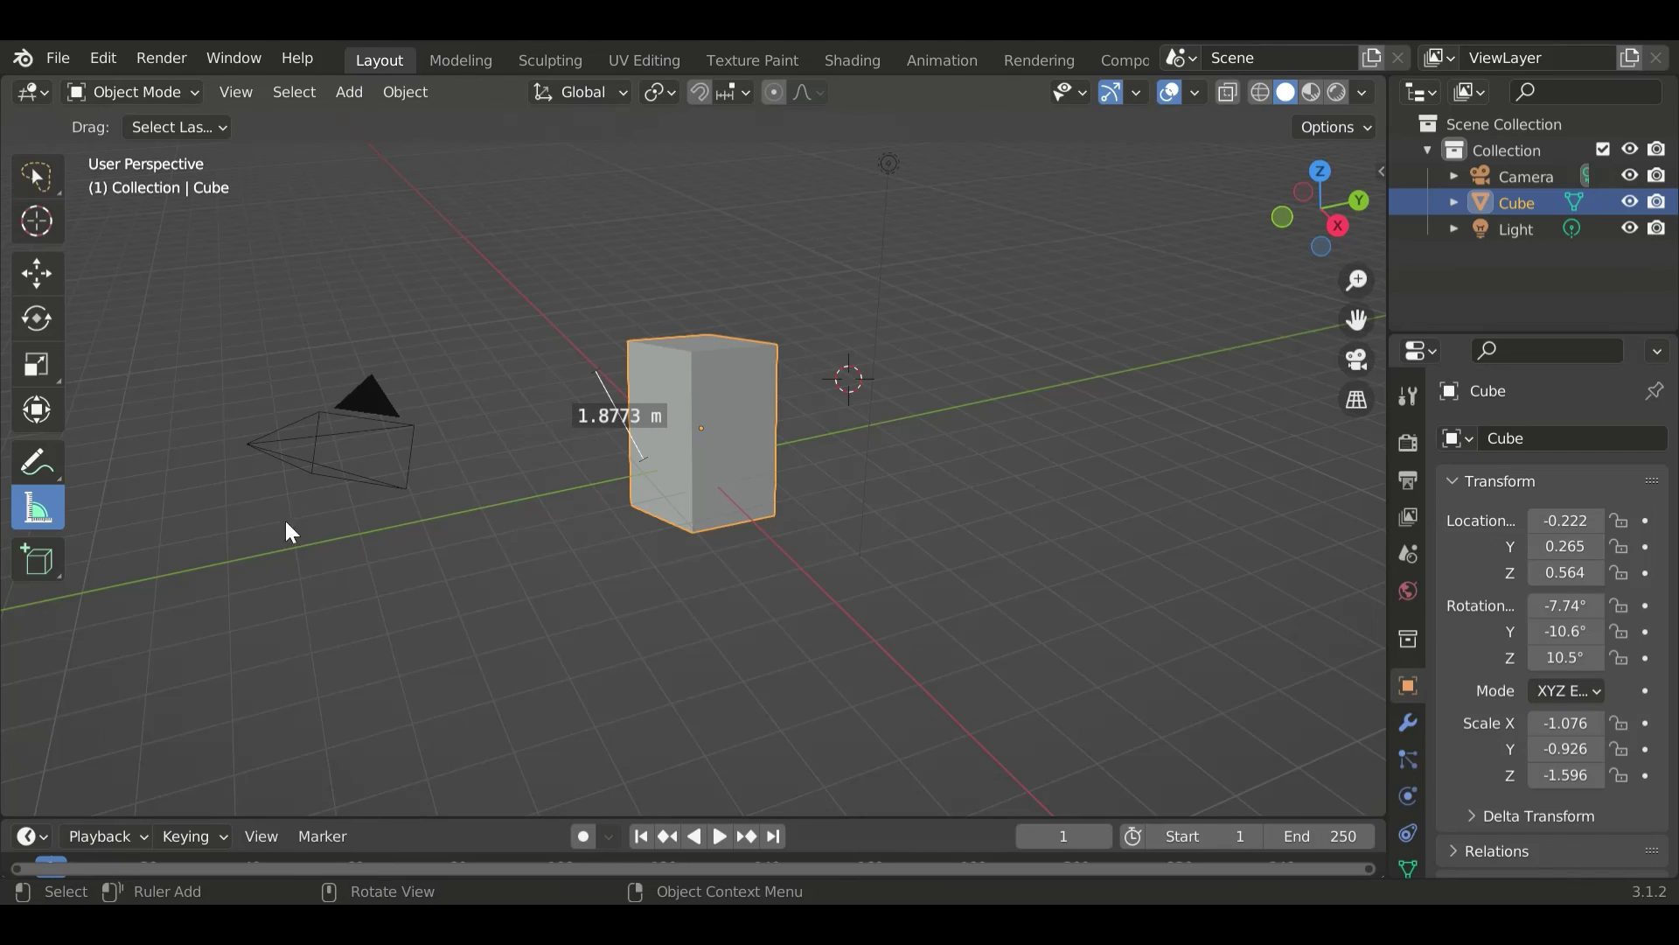
Activate the Add Cube tool briefly and return to the Select Lasso tool.
left_click(54, 551)
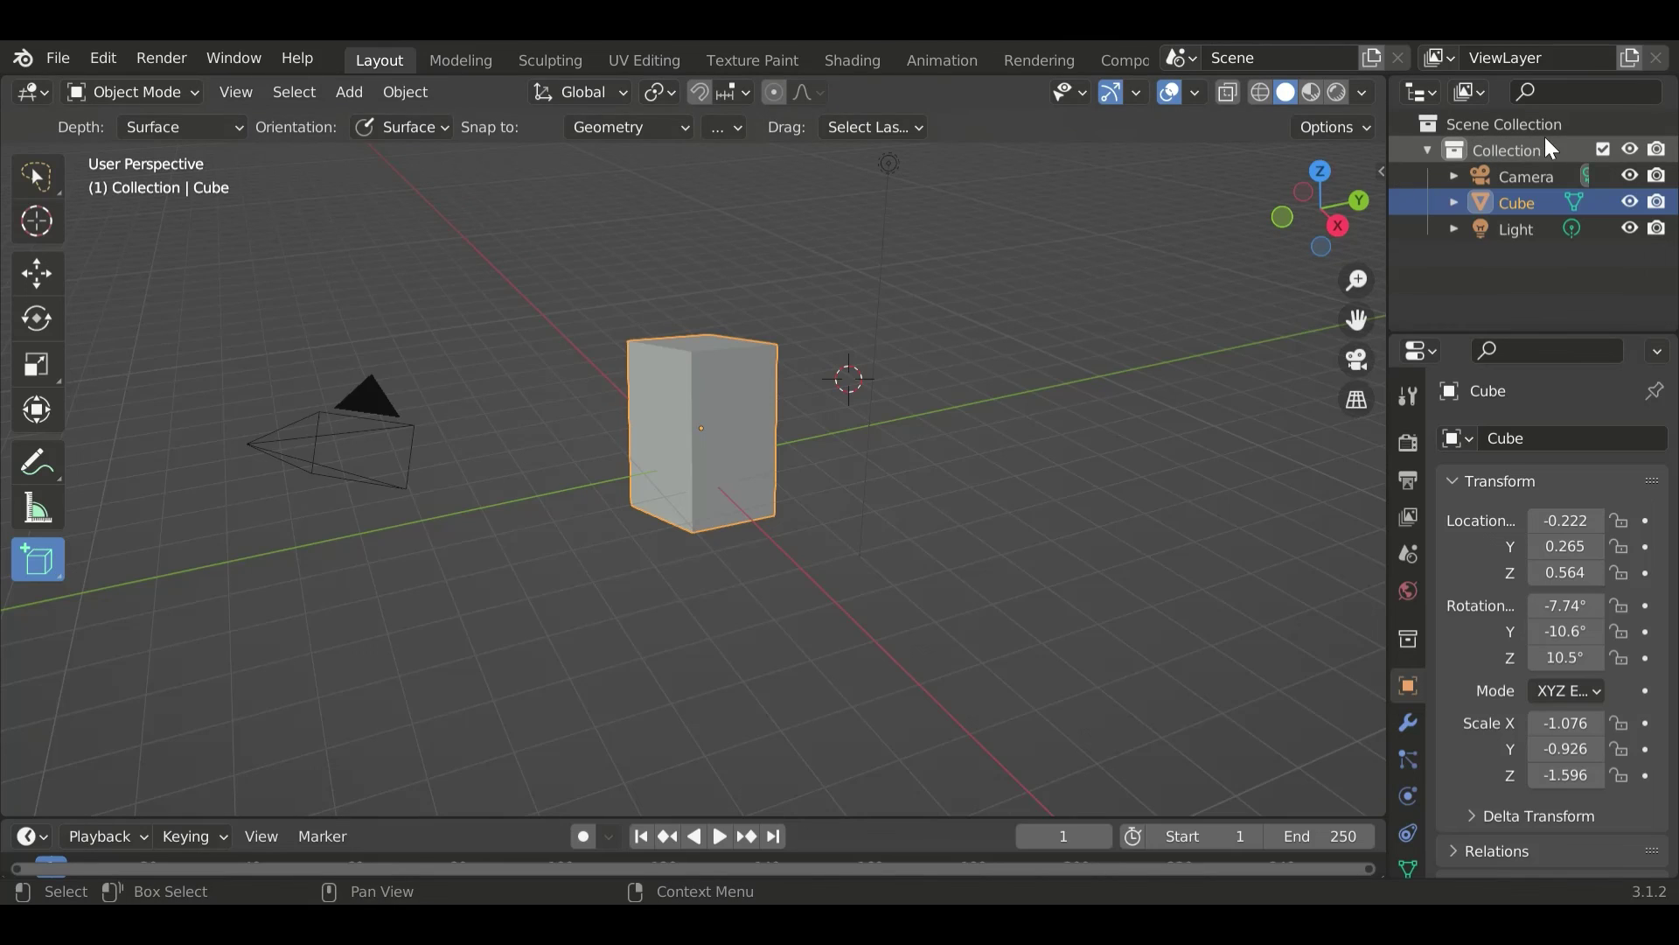
key("w")
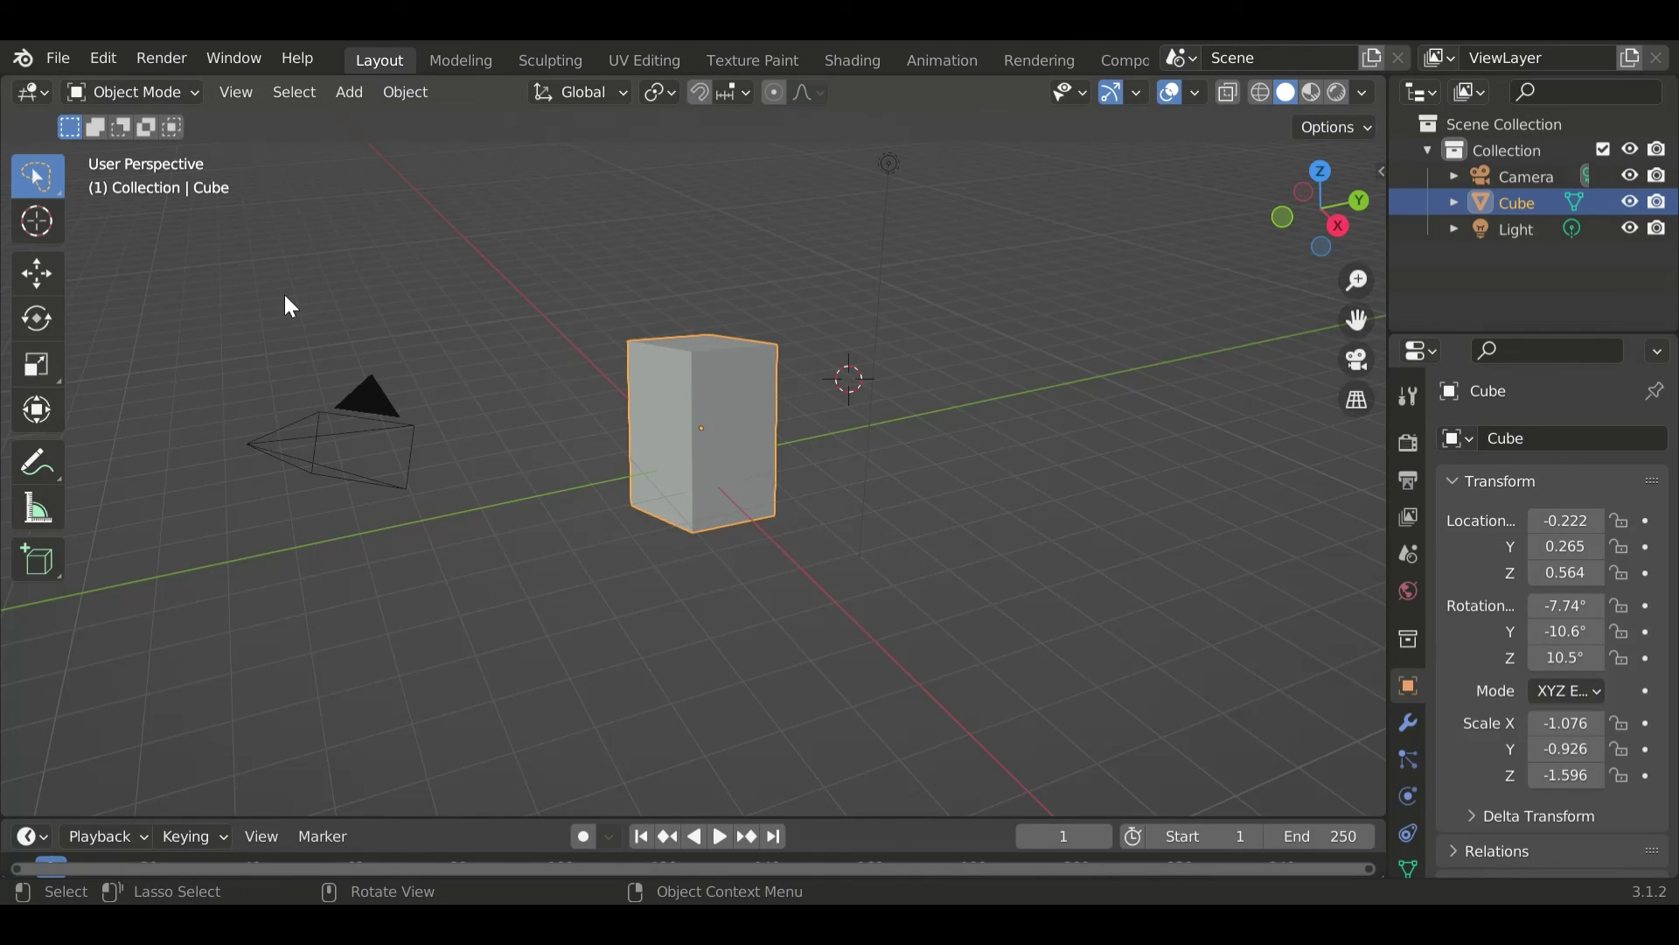